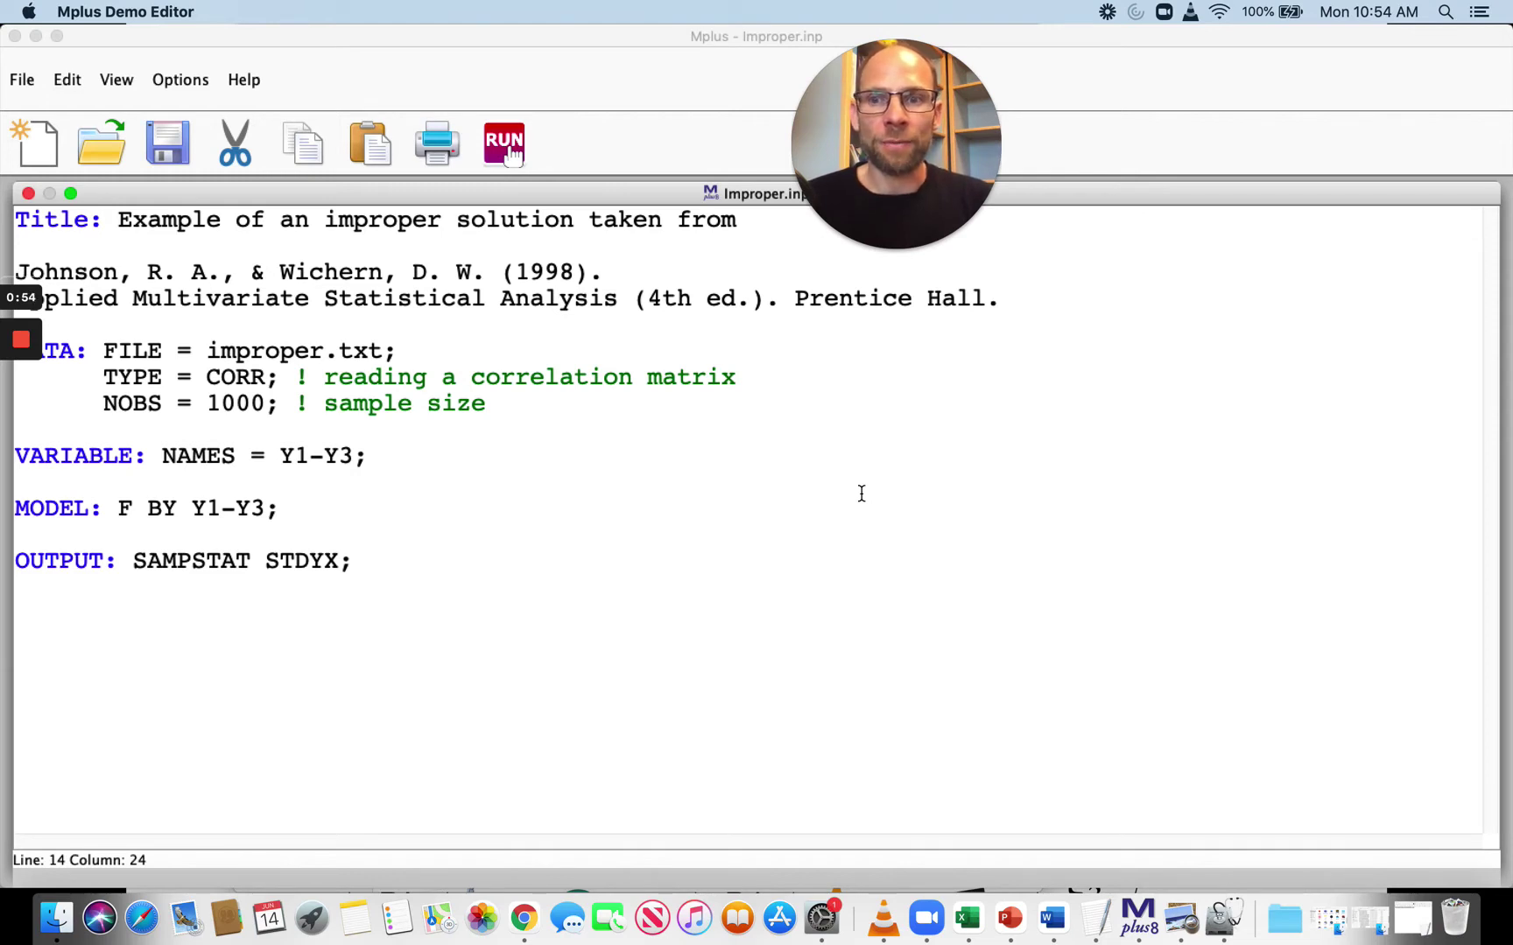
Review the input file's variable names, the one-factor model statement, and the data type and sample size settings.
drag(281, 456, 356, 464)
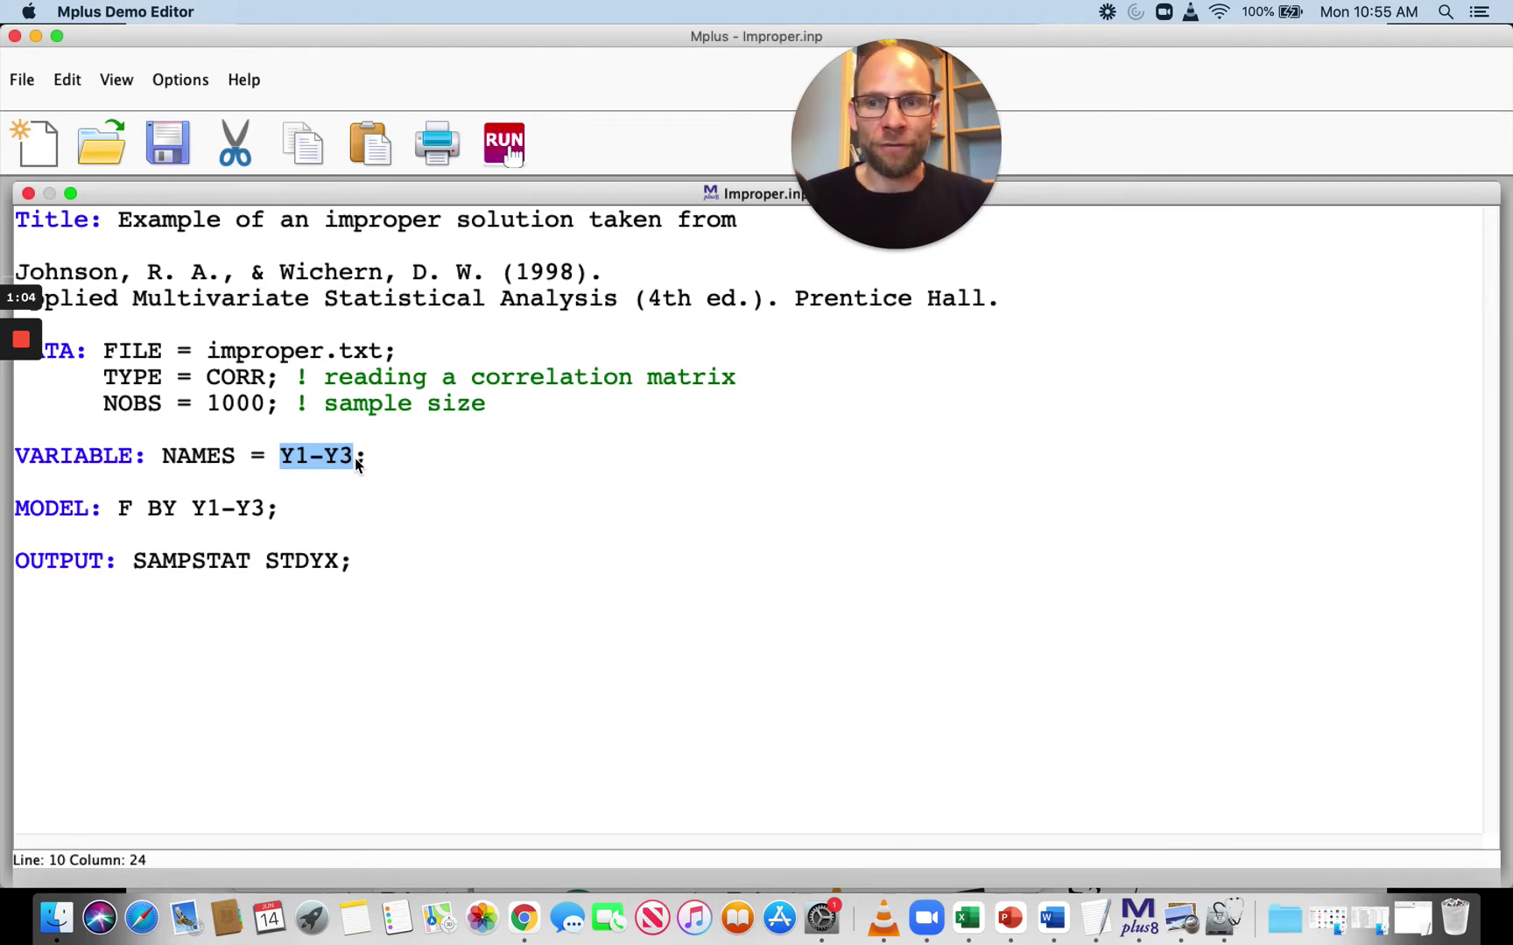
drag(119, 513, 287, 517)
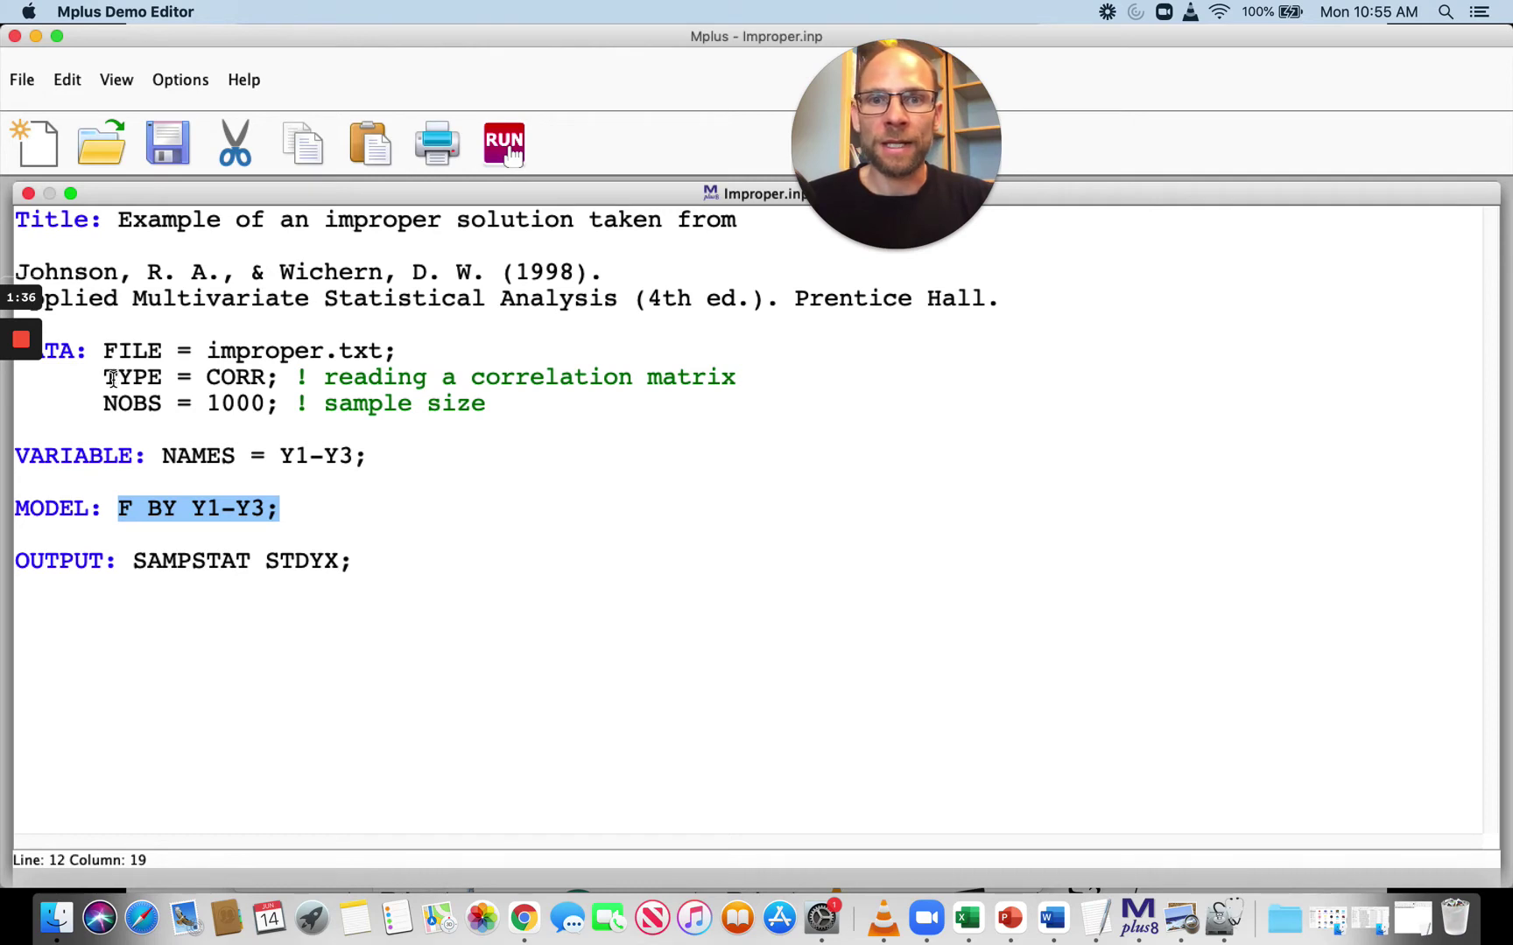
drag(103, 378, 285, 382)
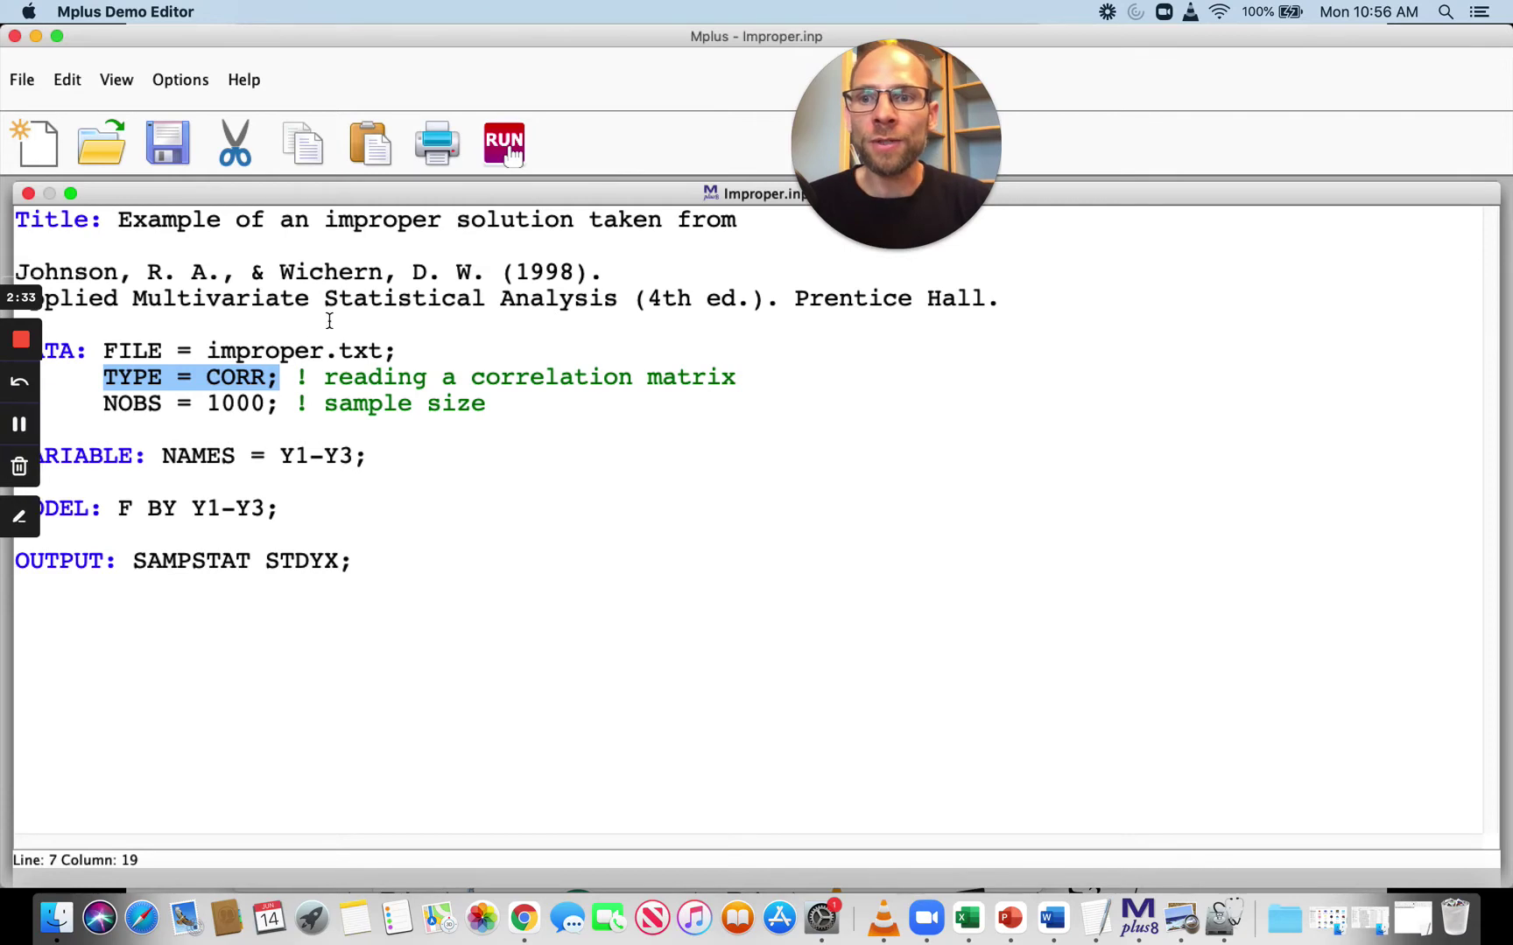
drag(280, 404, 104, 405)
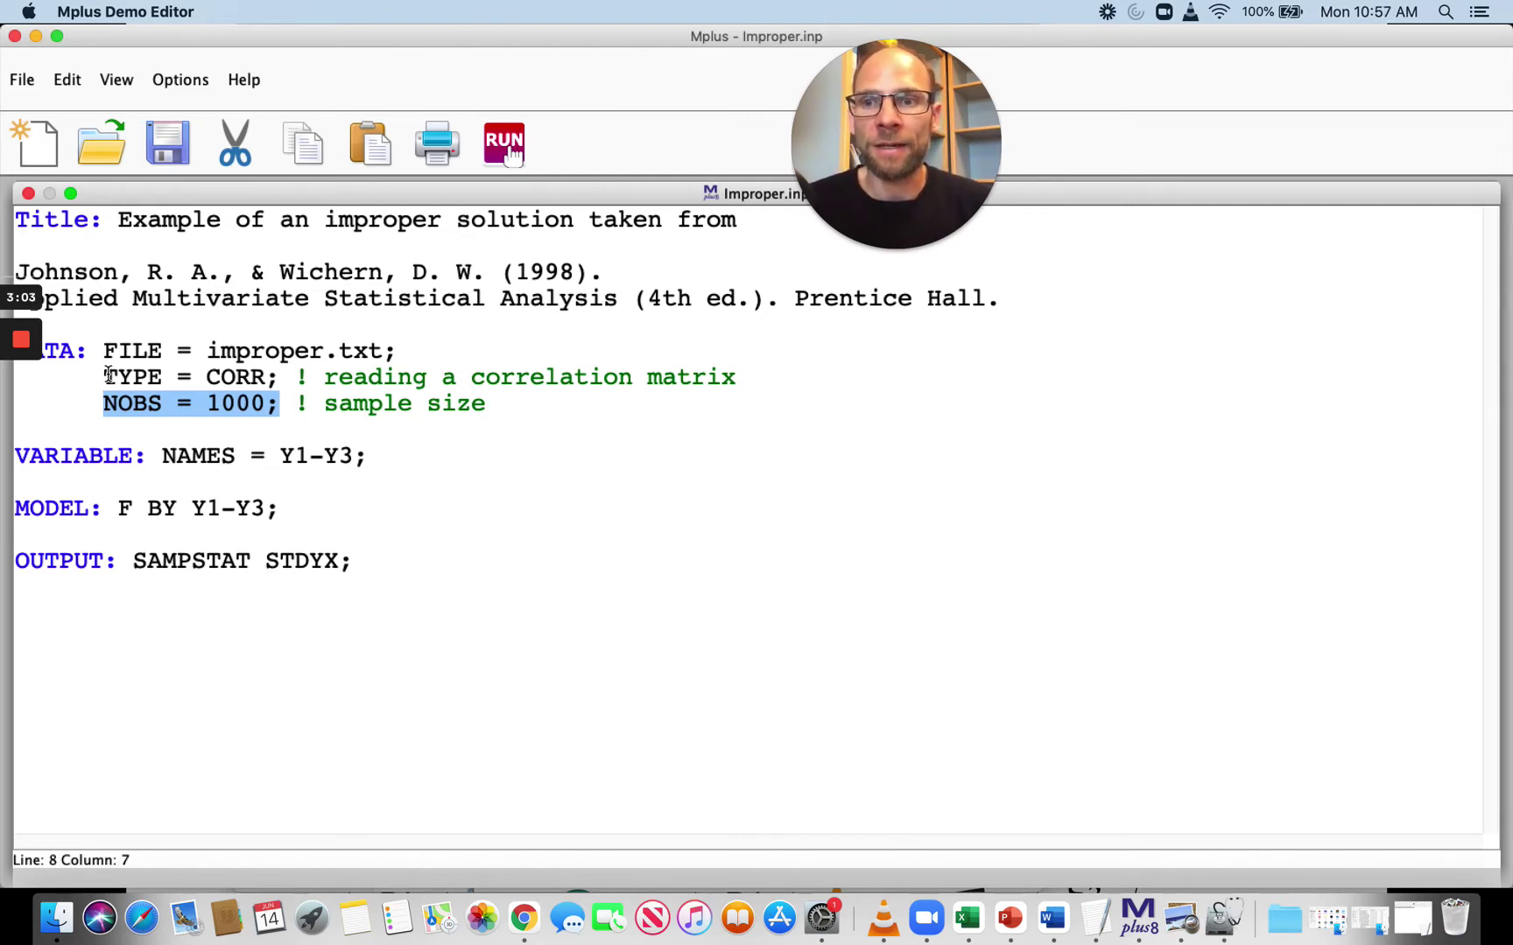
drag(109, 376, 510, 404)
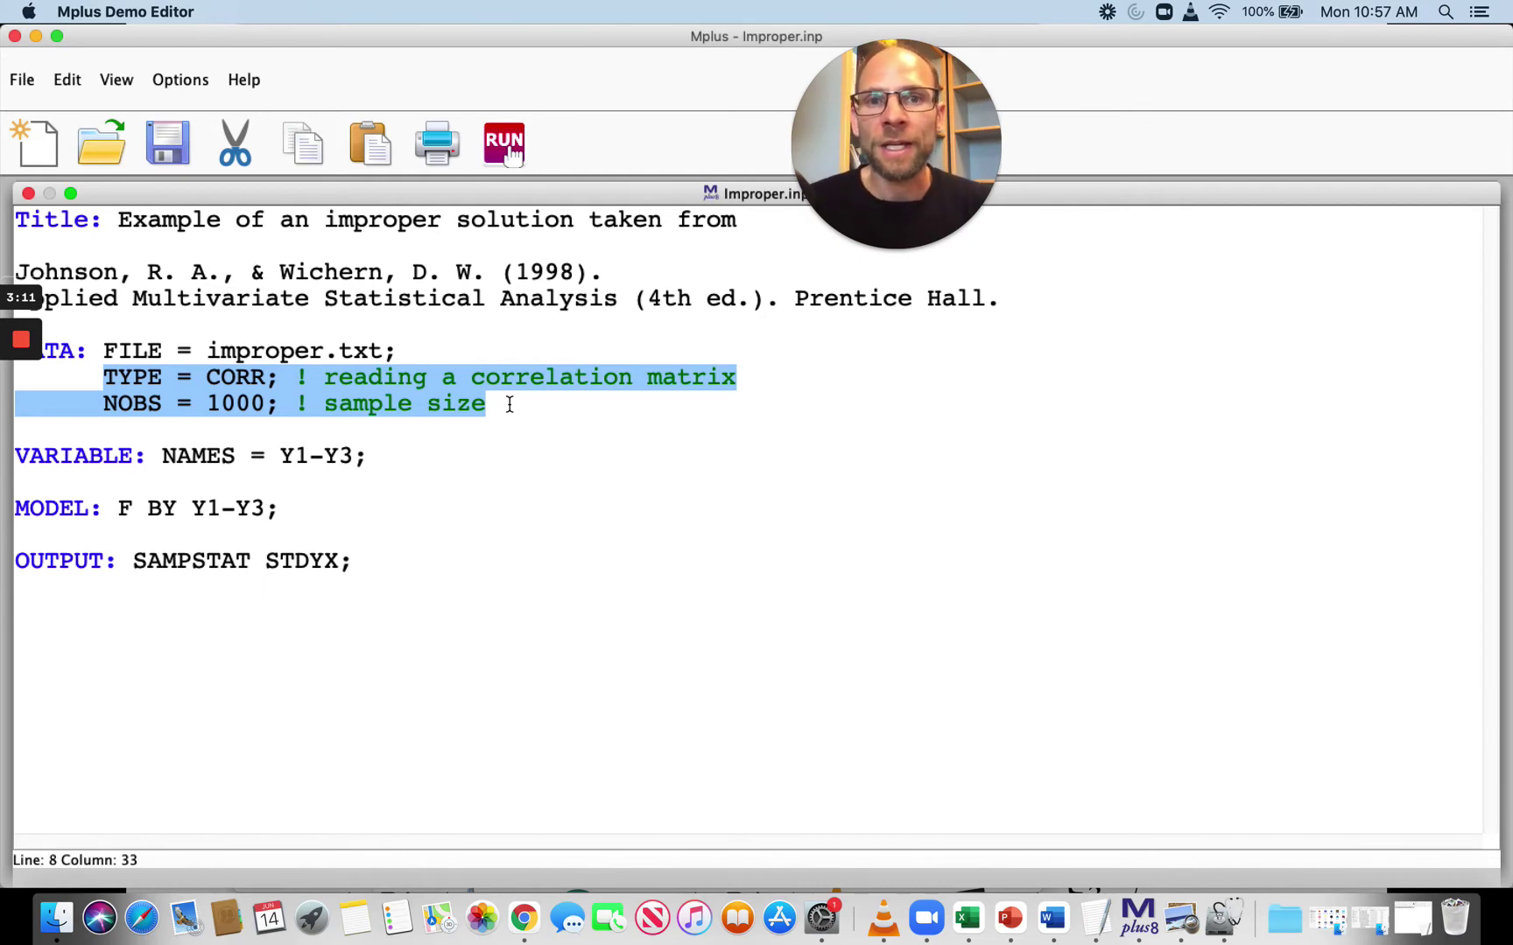
Run the Improper.inp analysis and check the output's input reading status and number of observations.
click(512, 153)
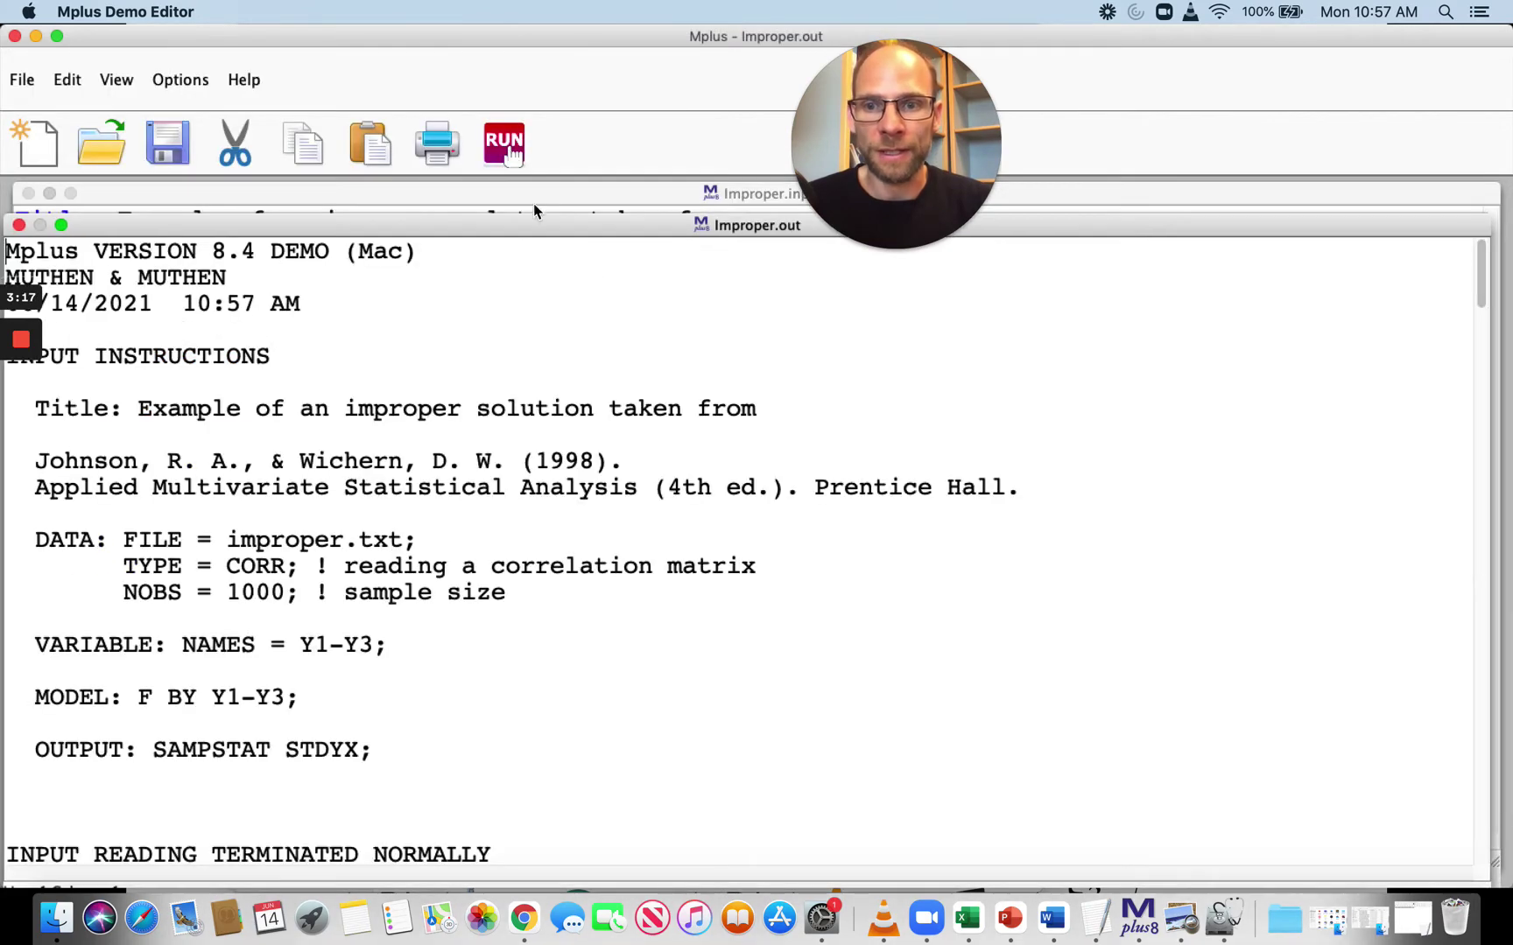
scroll(709, 613, down, 3)
scroll(709, 604, down, 4)
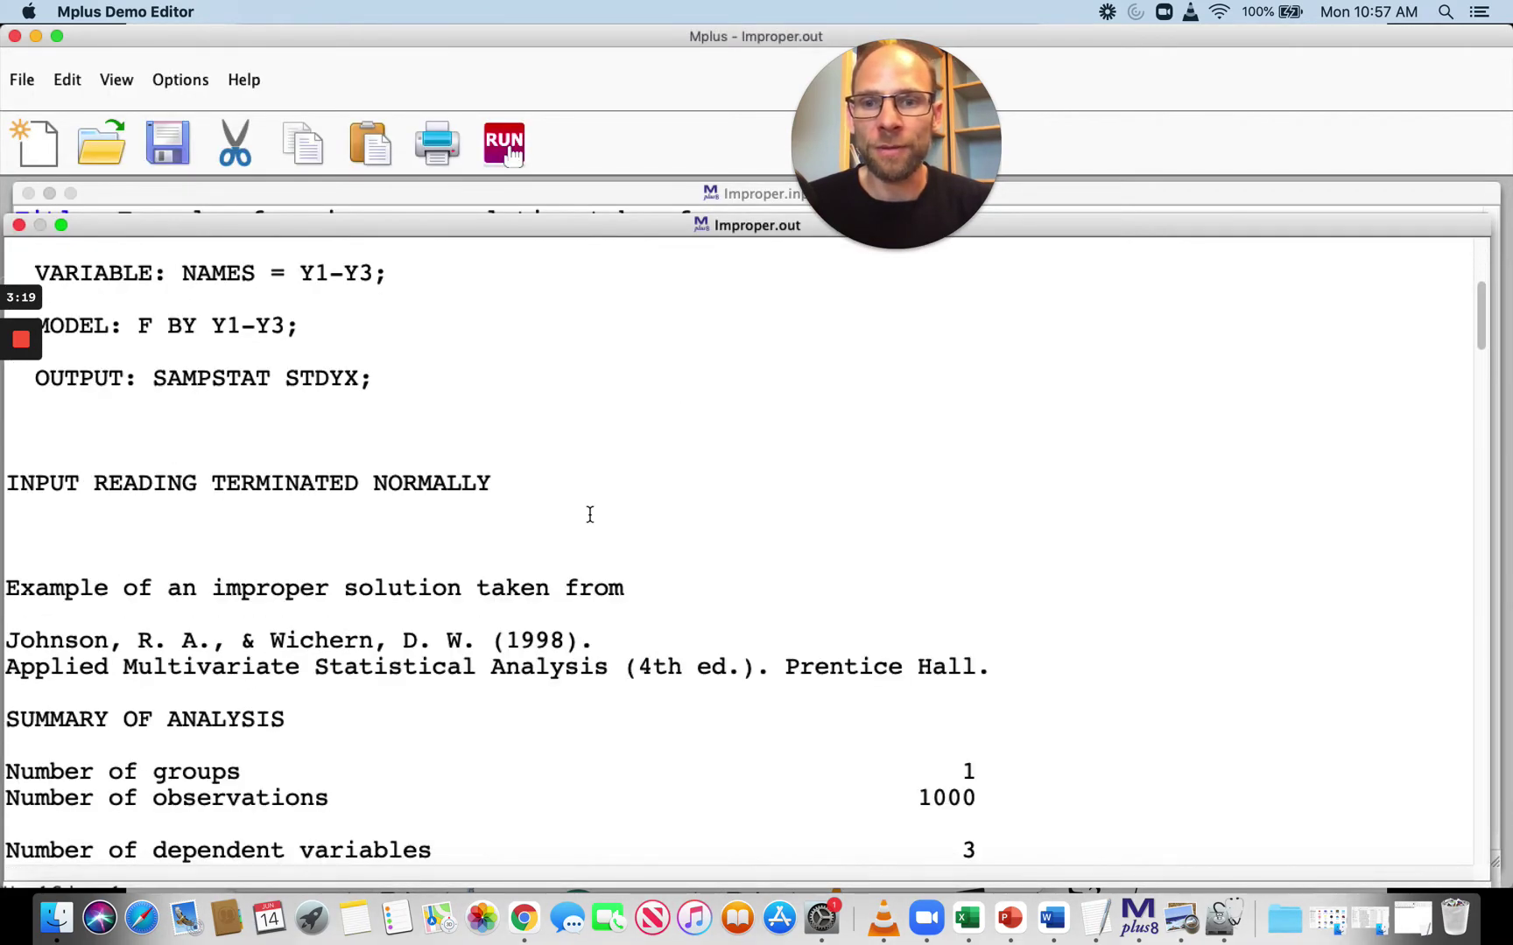
drag(40, 504, 11, 484)
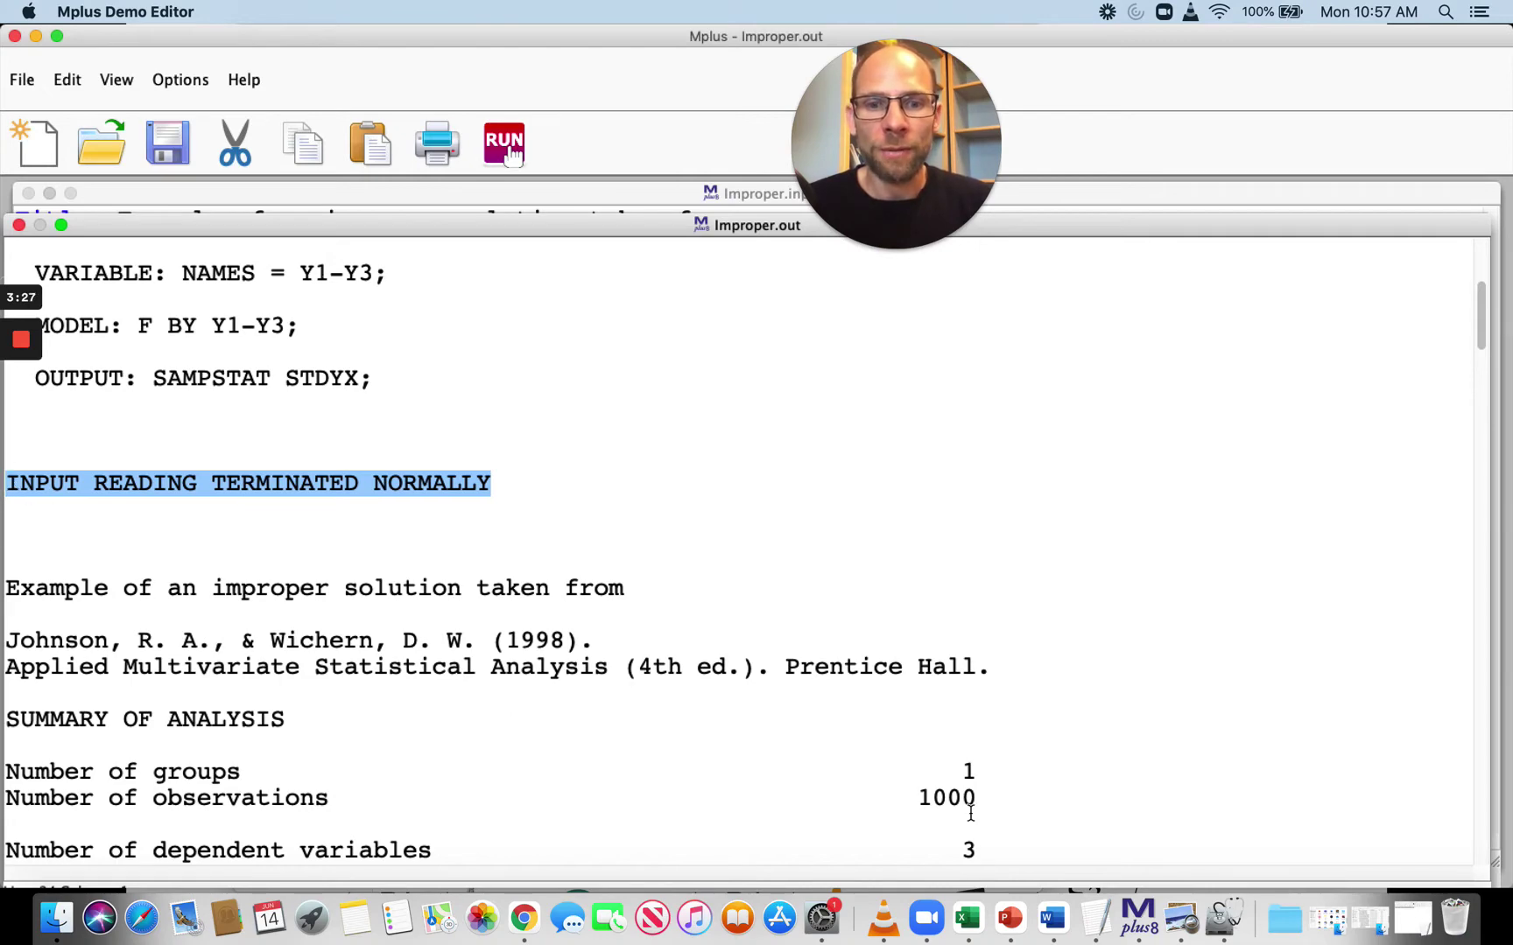
click(978, 800)
drag(979, 800, 909, 802)
Examine the model estimation termination message and the full warning about the residual covariance matrix (theta).
scroll(909, 802, down, 15)
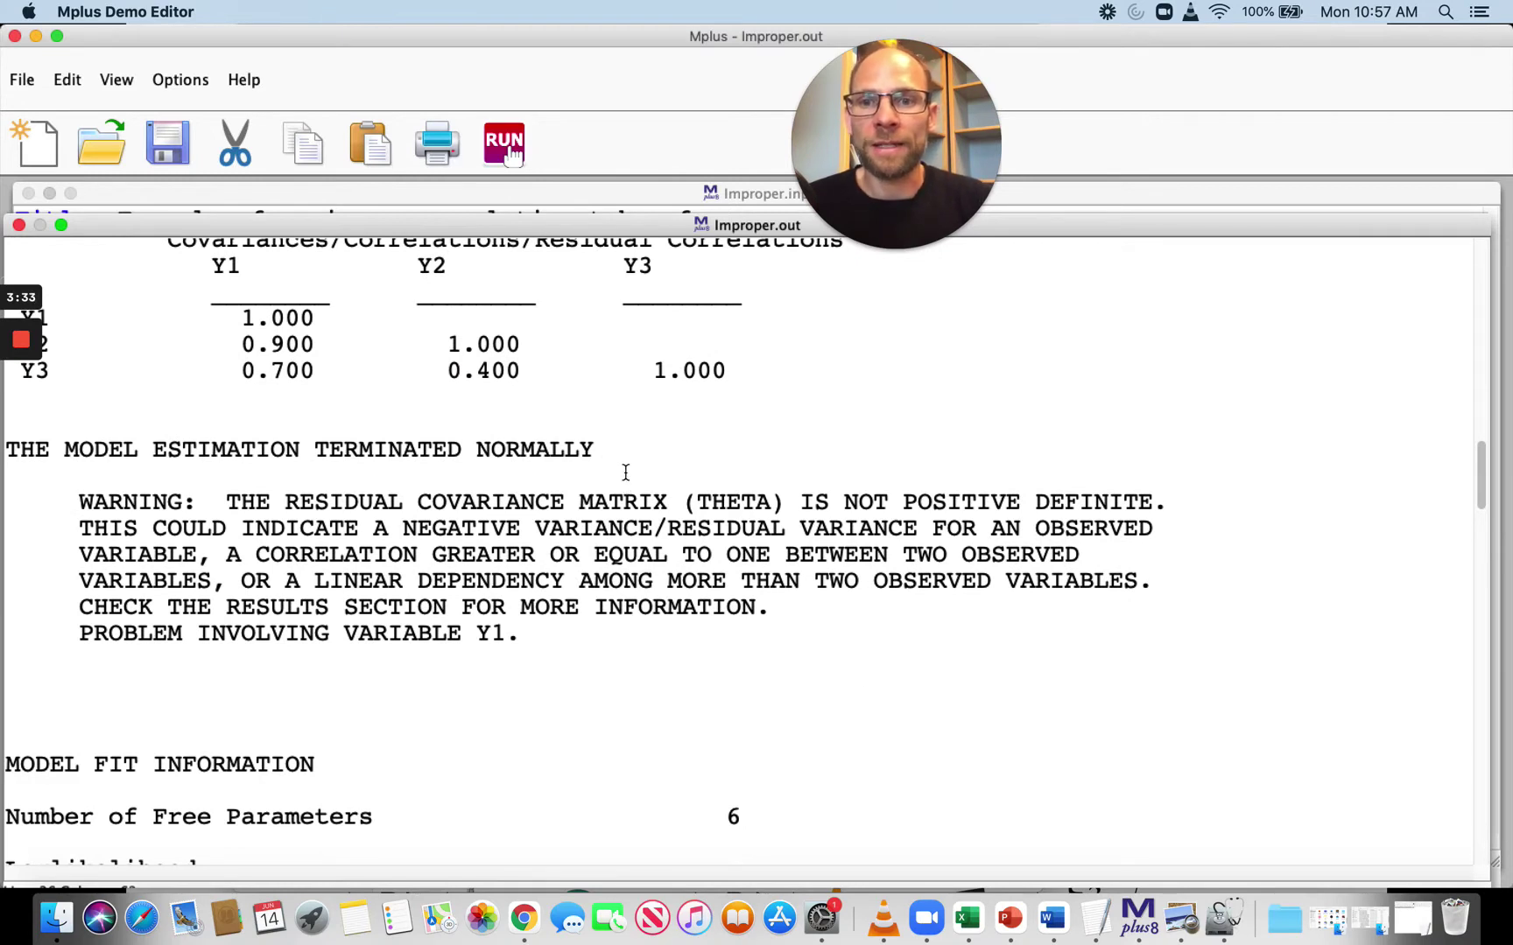
drag(595, 449, 141, 448)
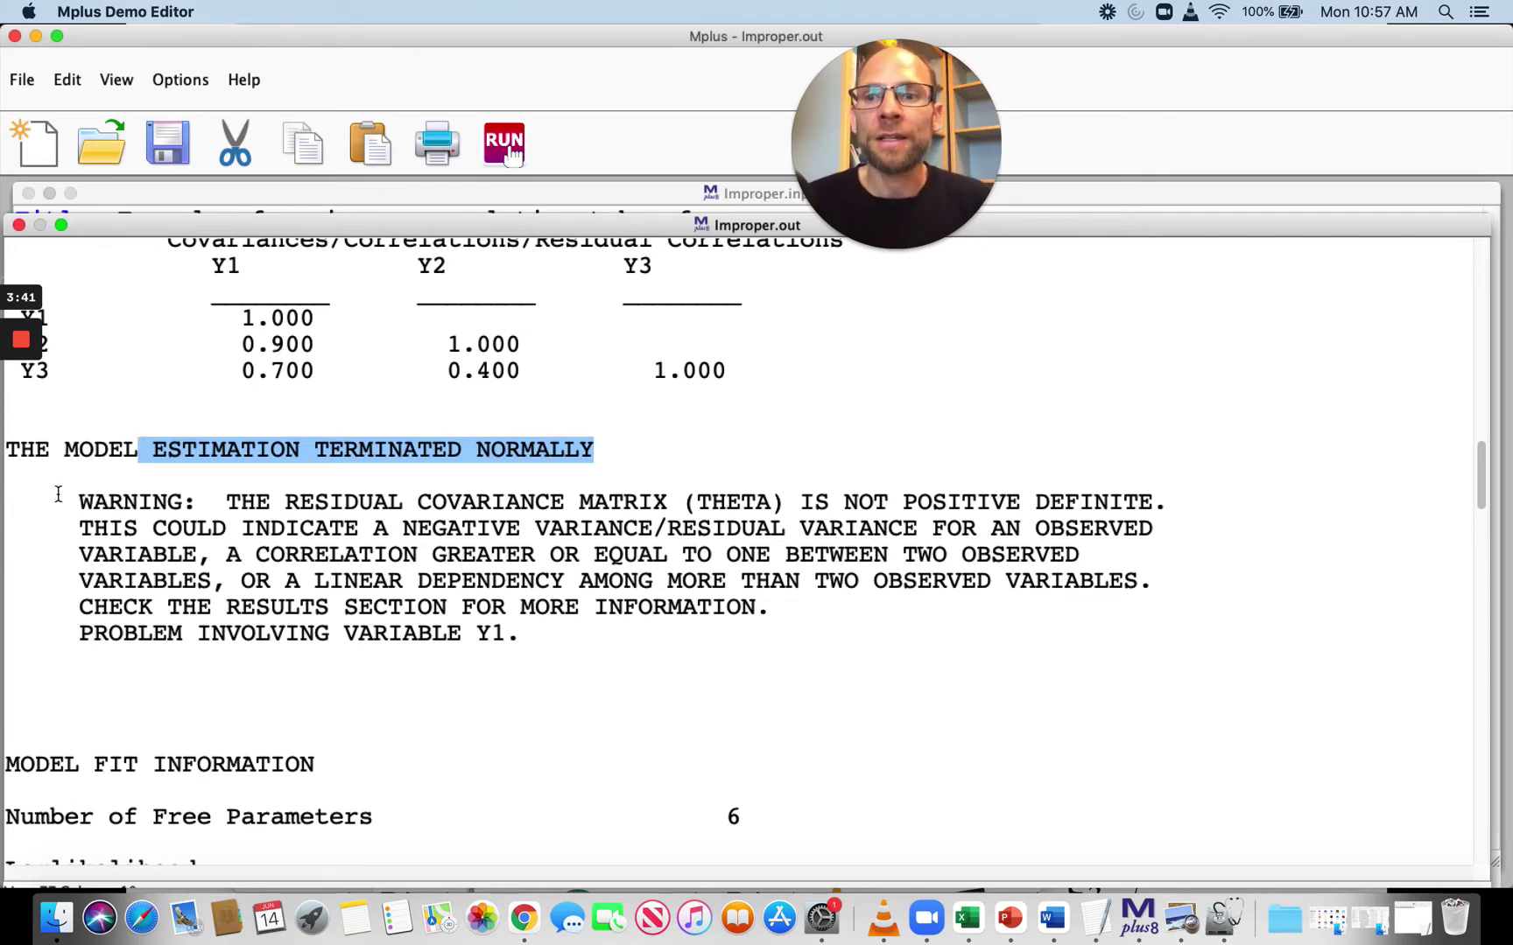
drag(77, 502, 548, 630)
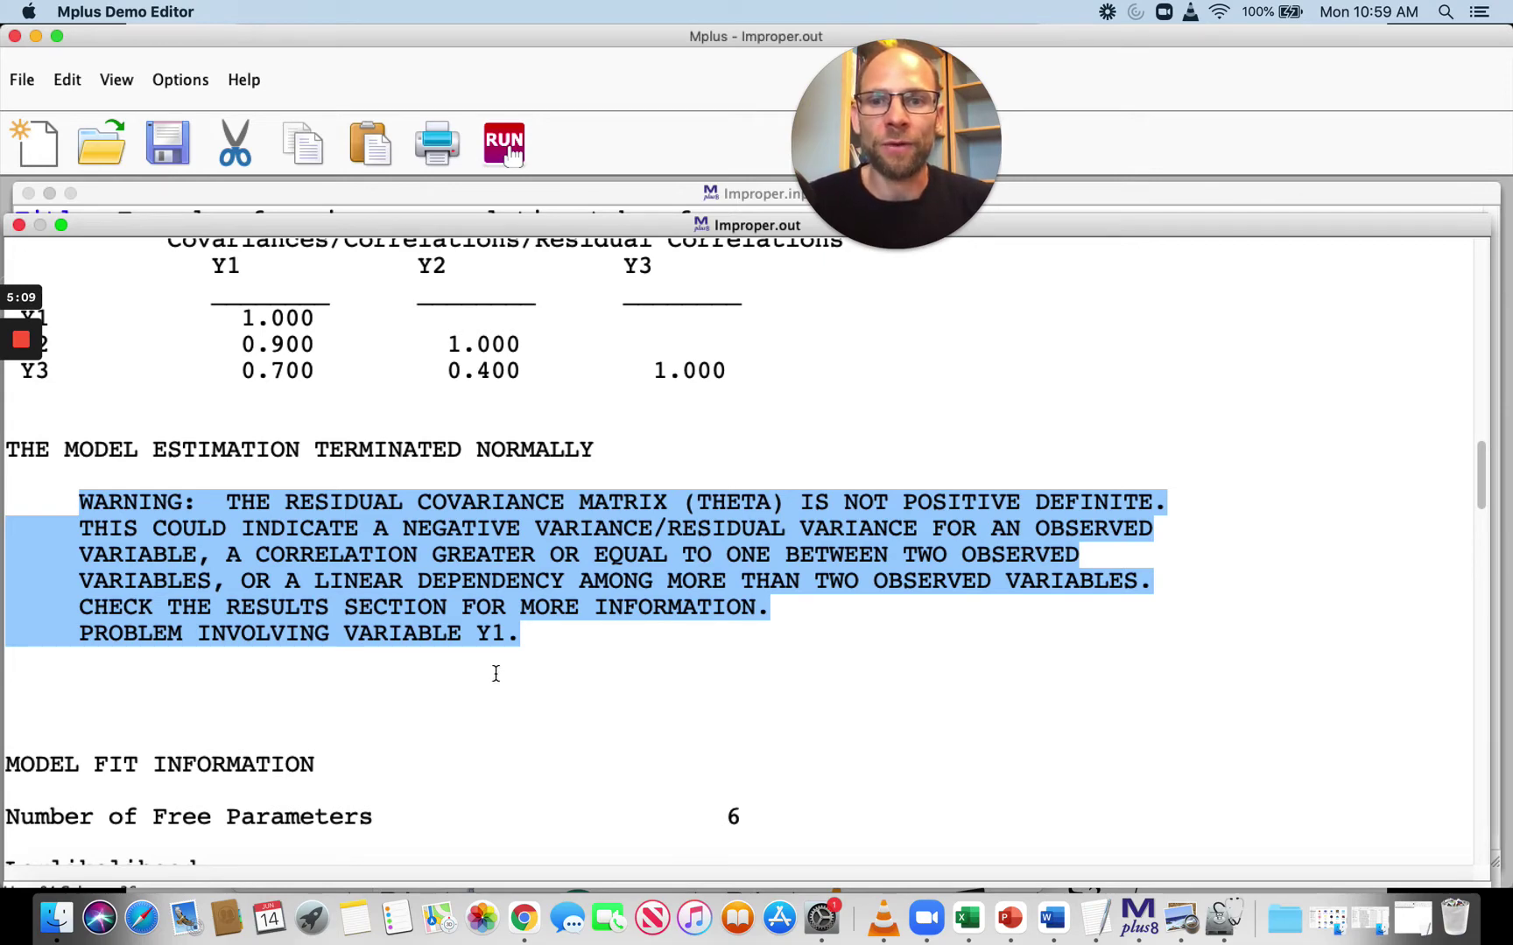
Review the model fit information, highlighting the chi-square value and its degrees of freedom.
scroll(590, 651, down, 5)
scroll(590, 650, down, 3)
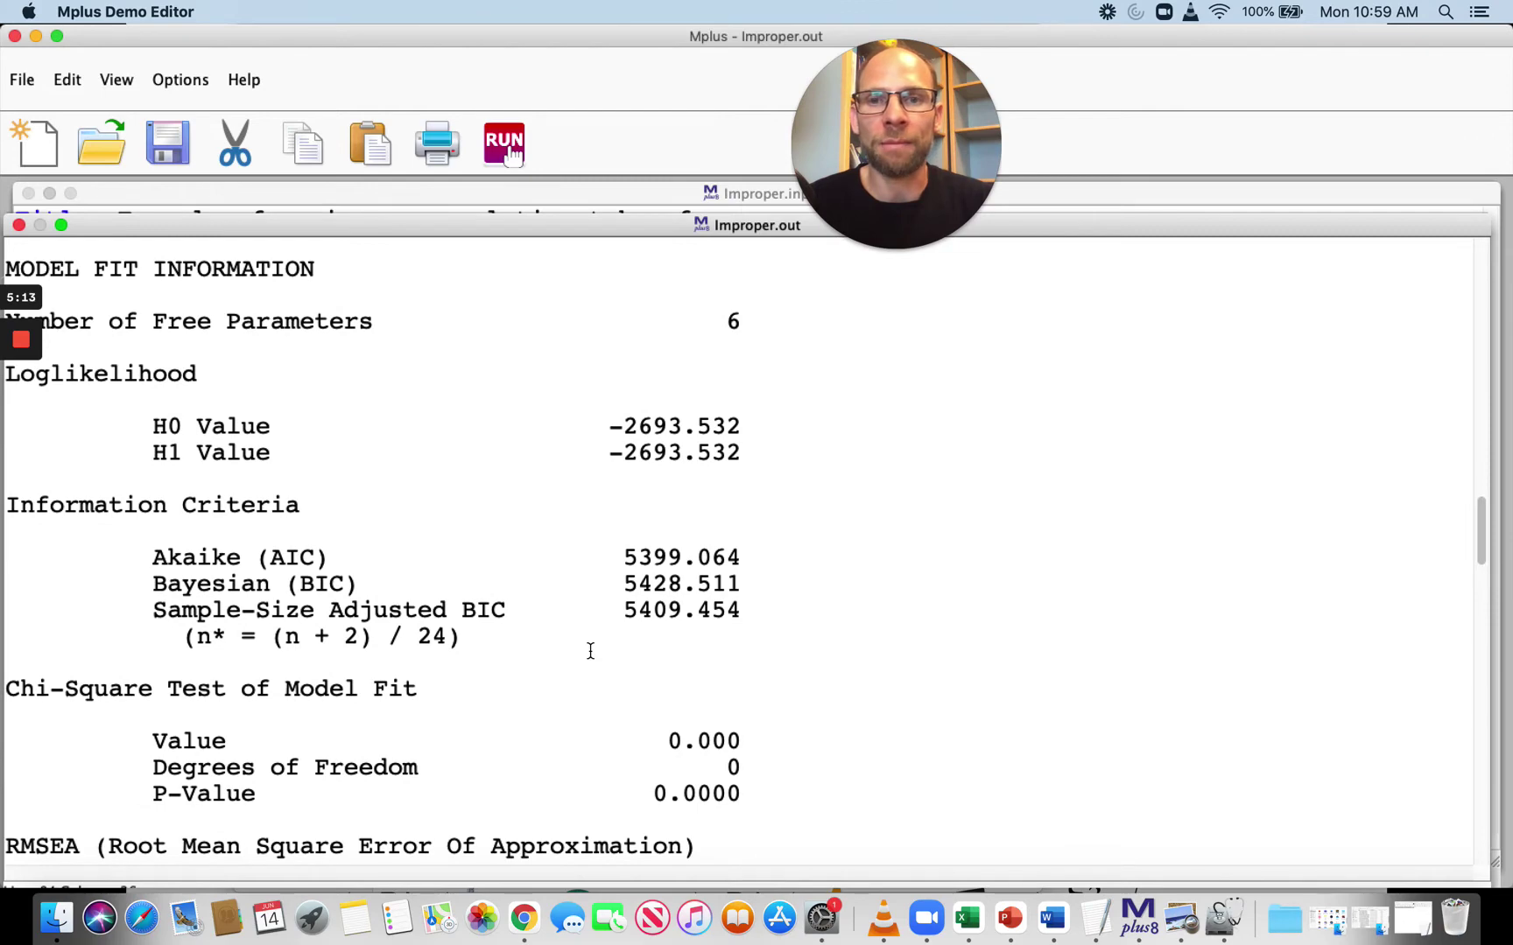
scroll(590, 650, down, 3)
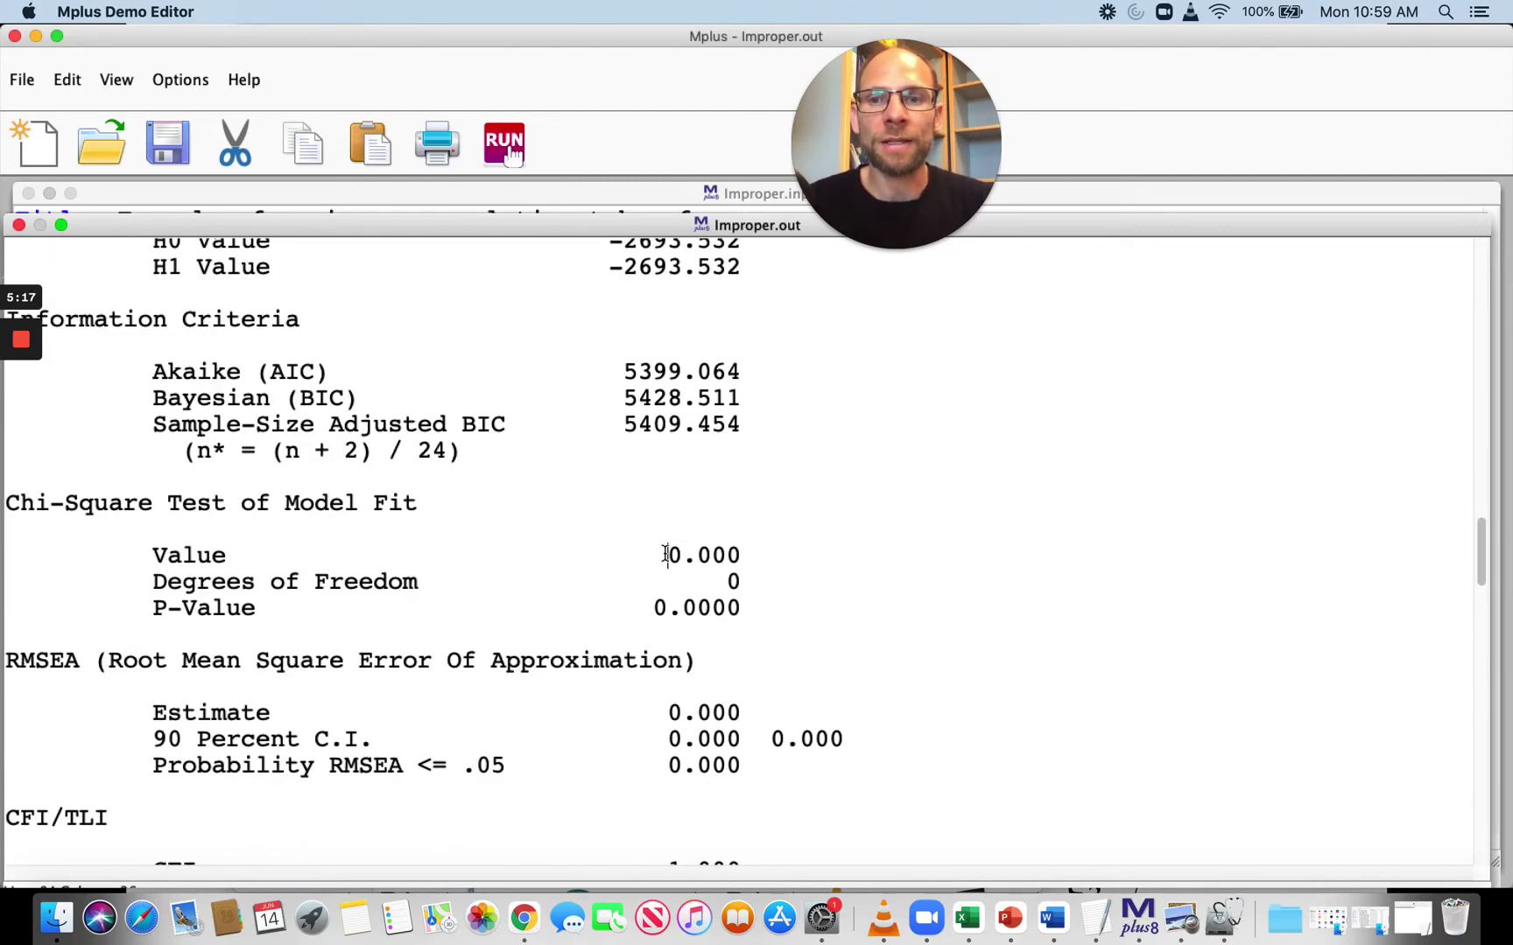
drag(666, 555, 759, 583)
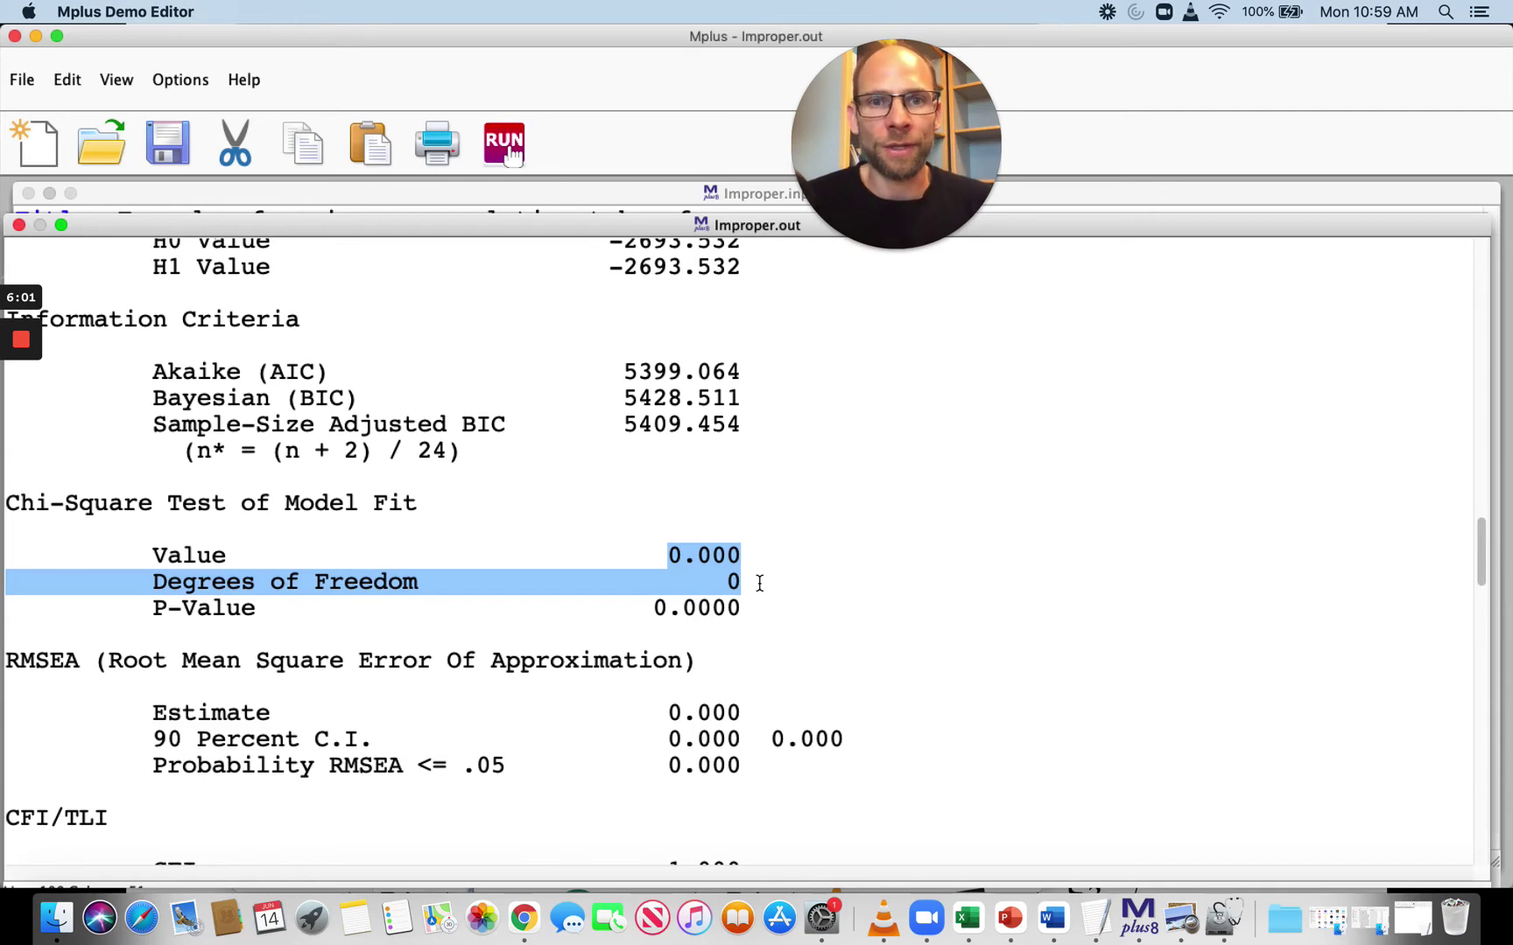
scroll(738, 525, down, 5)
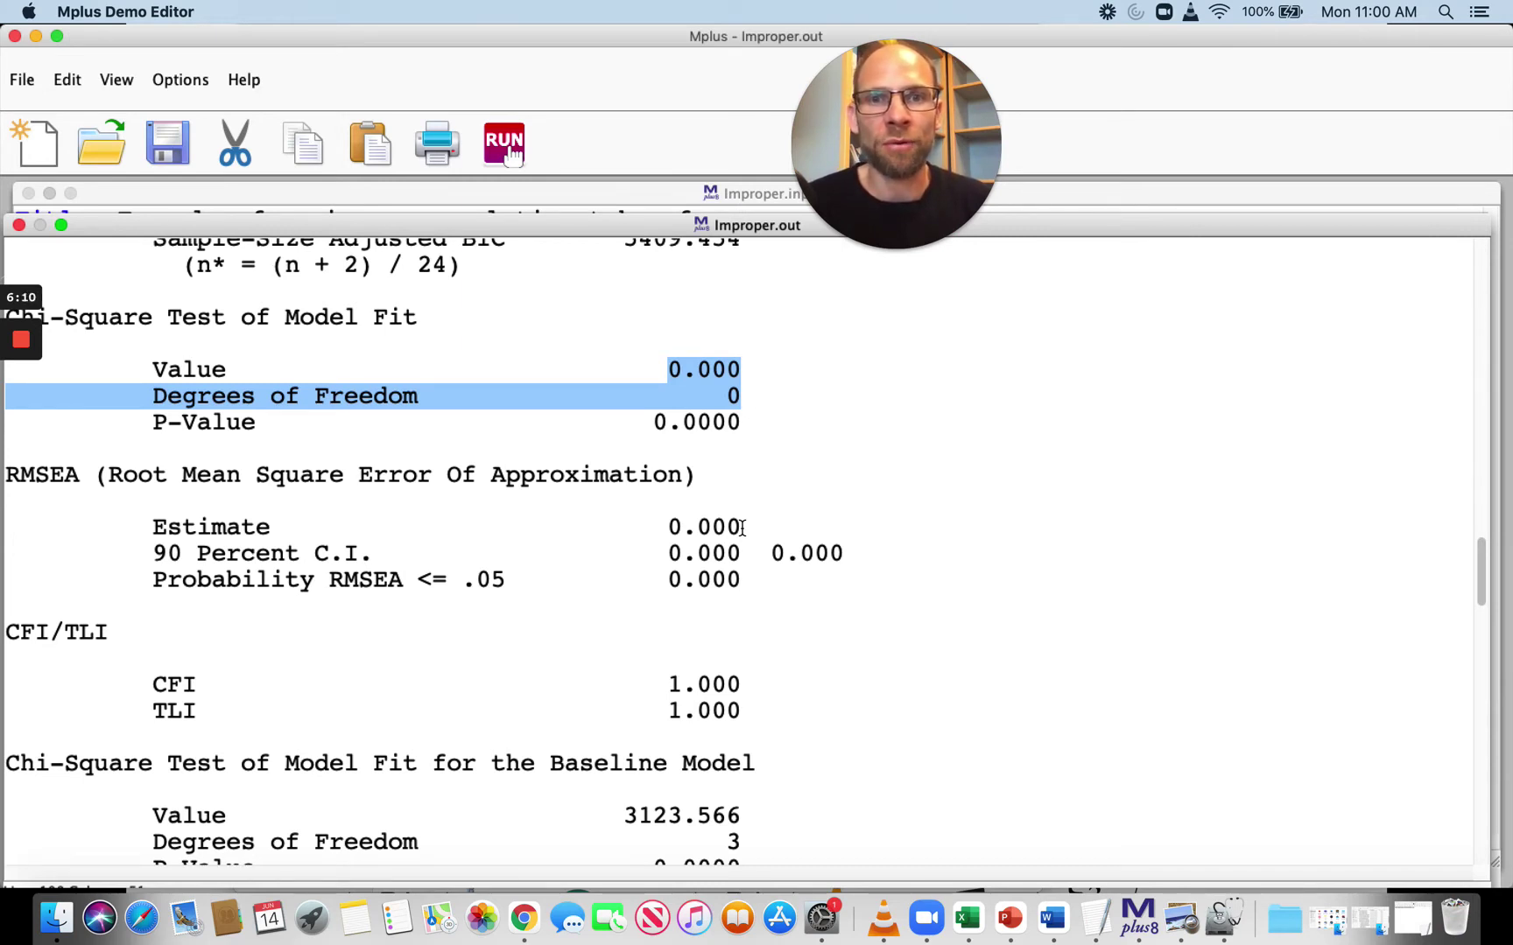
Inspect the residual variance estimate of Y1 and its standard error in the unstandardized model results.
scroll(742, 528, down, 9)
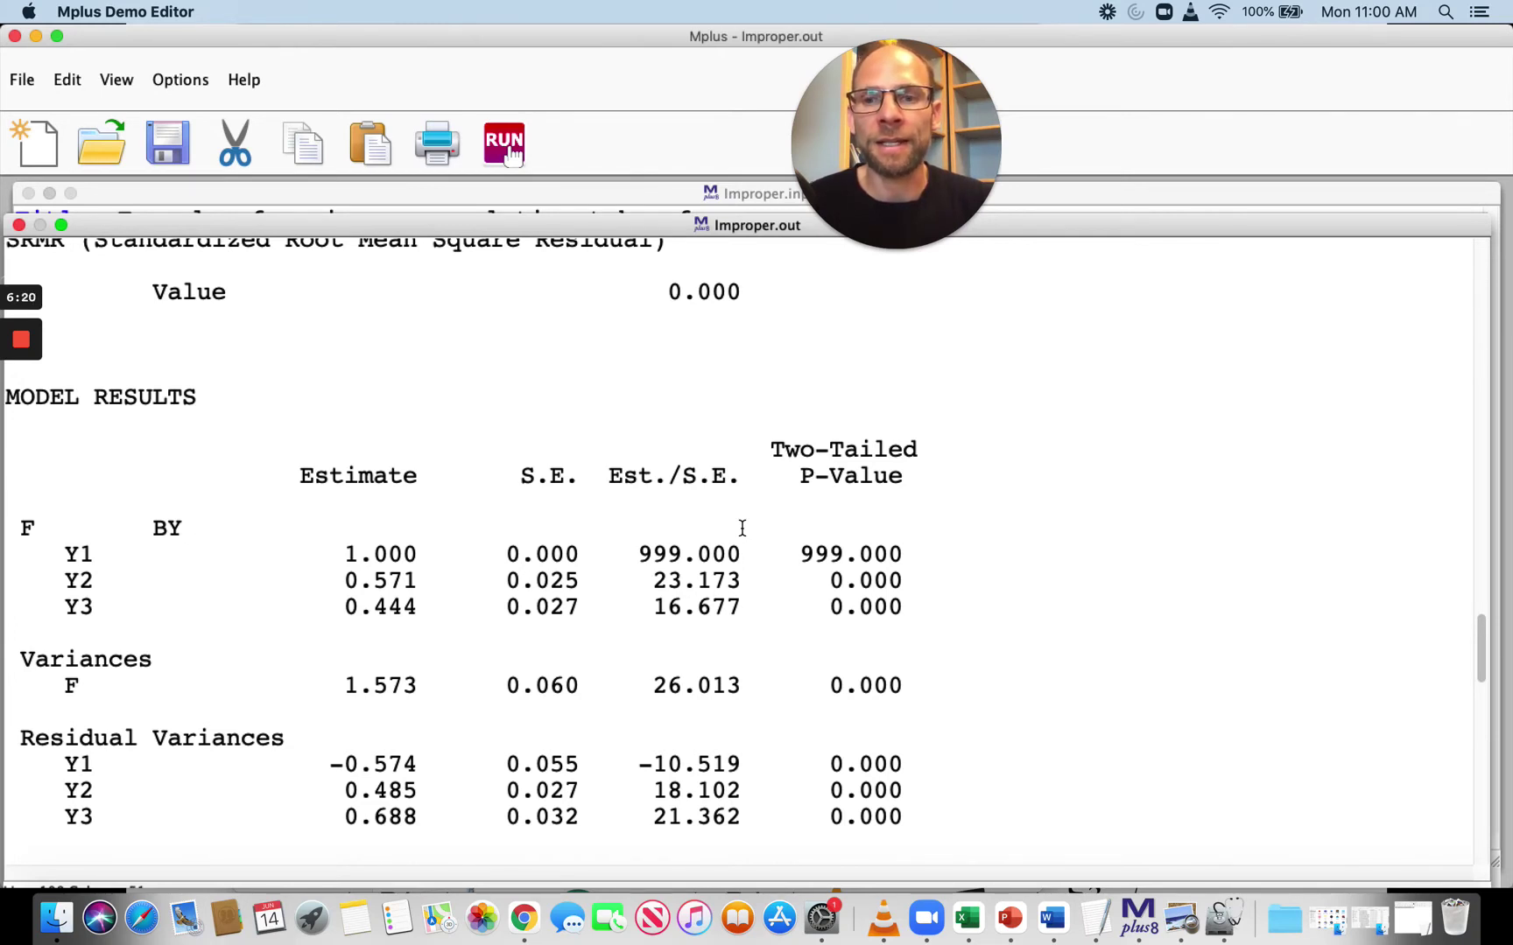
scroll(741, 528, down, 2)
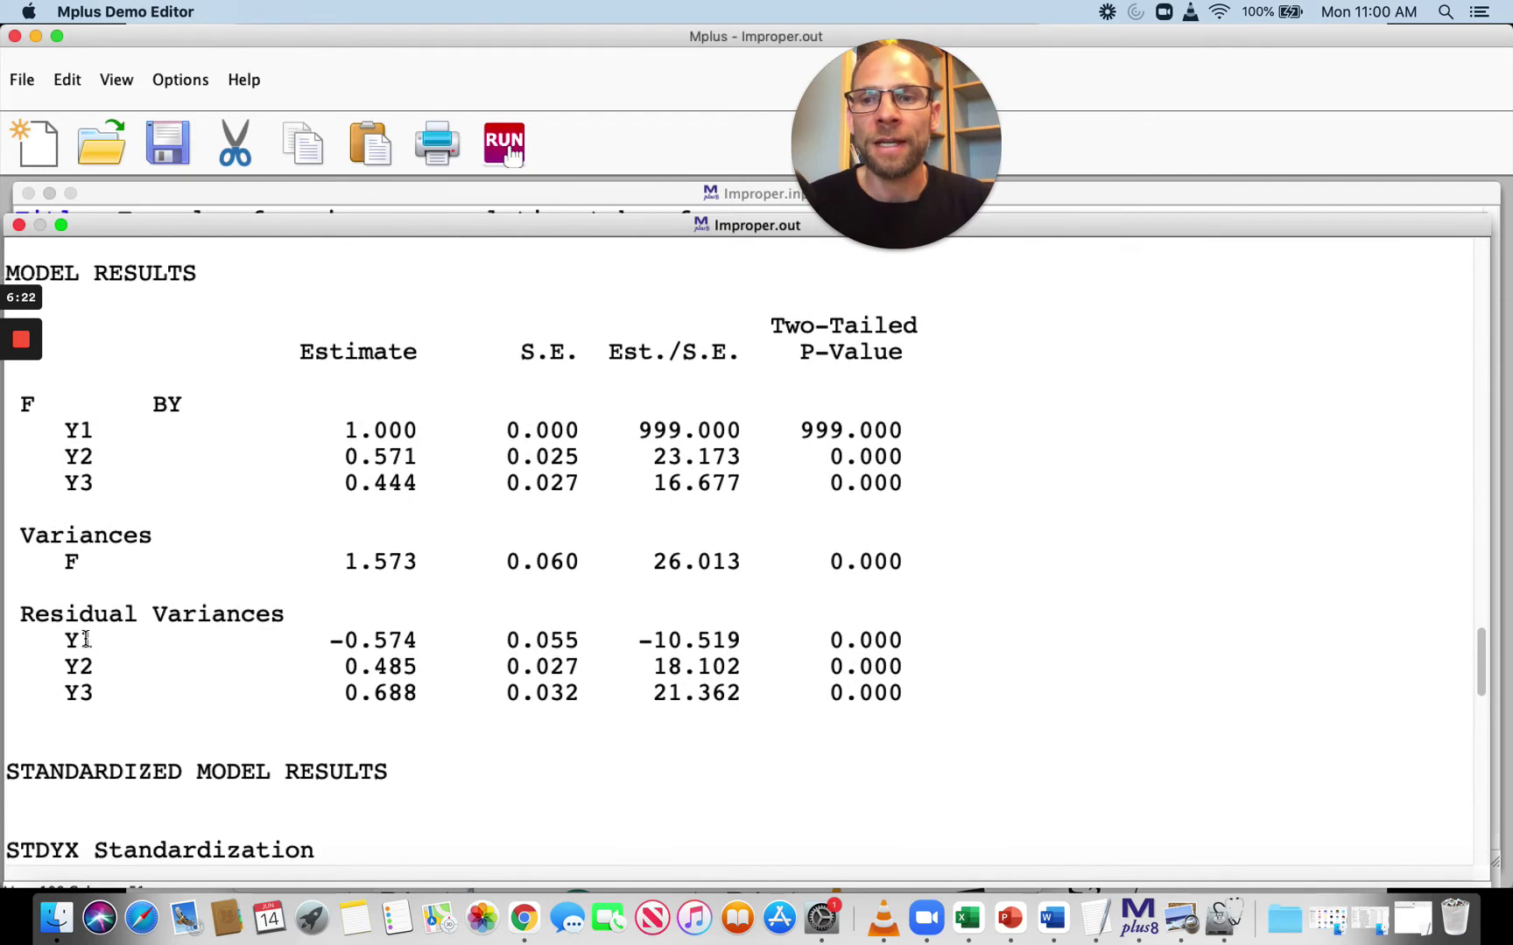
drag(63, 640, 428, 640)
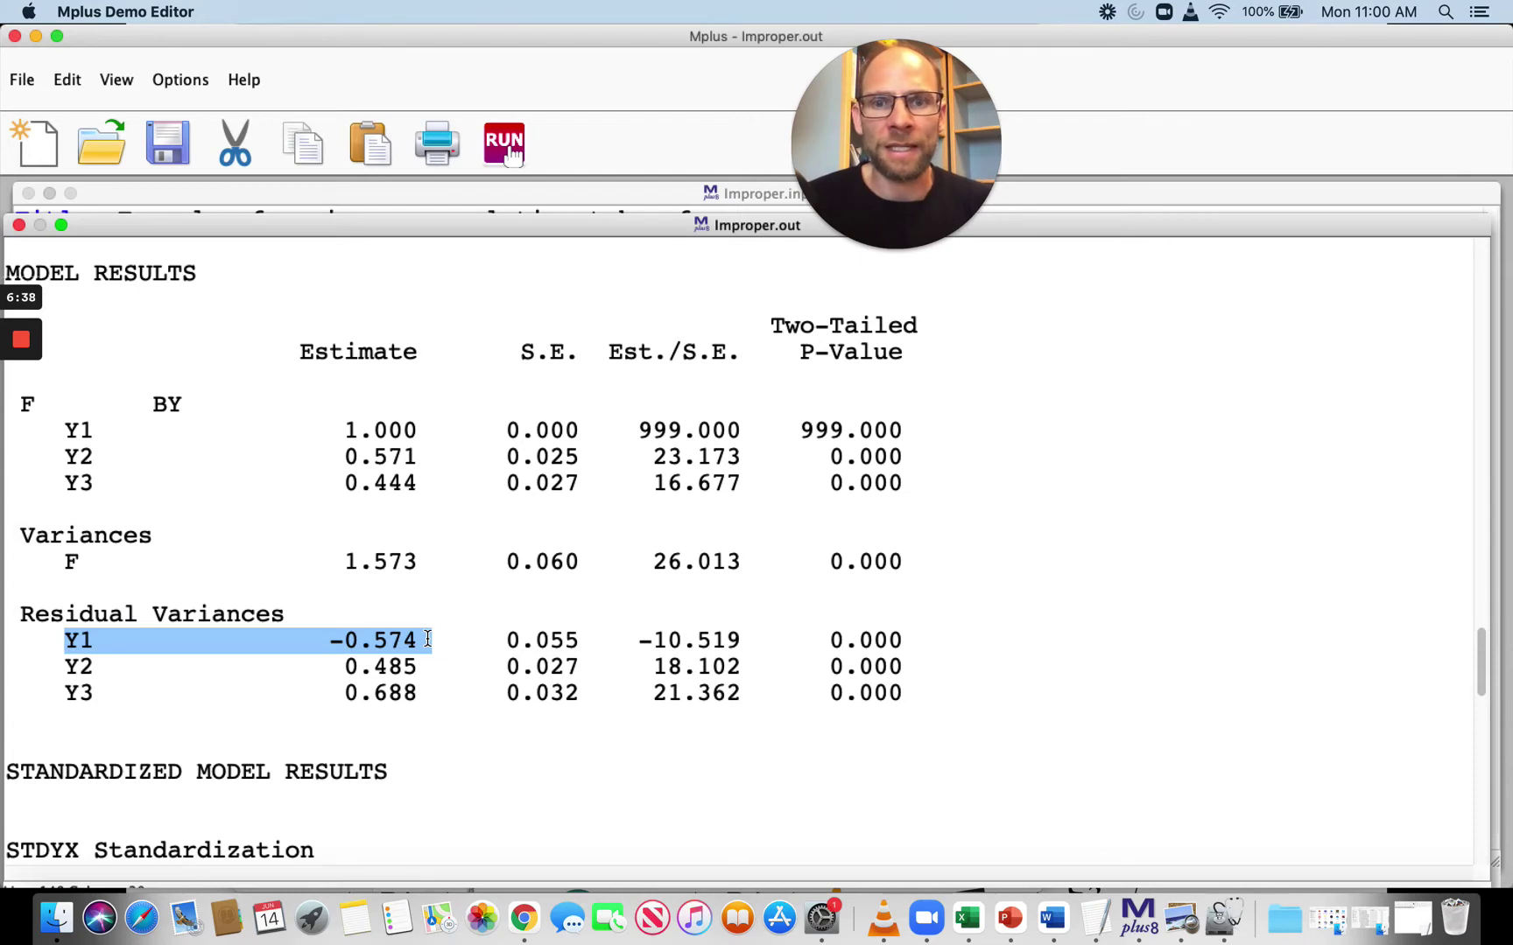
drag(579, 640, 508, 640)
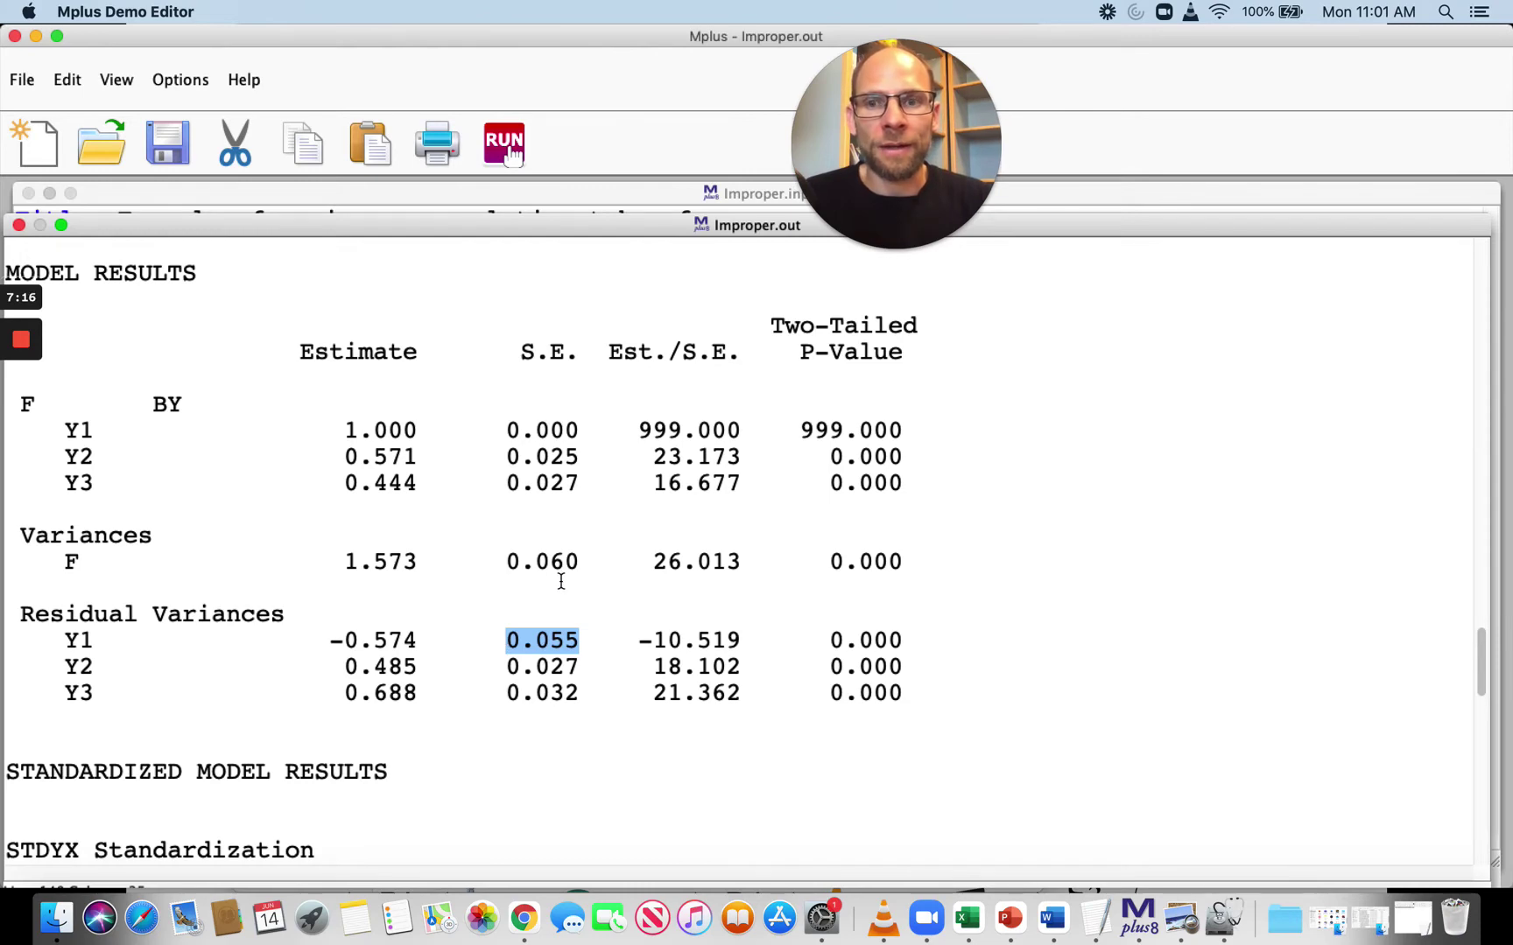
Examine the STDYX standardized loading of Y1 on F and compare it with Y1's unstandardized residual variance.
scroll(561, 581, down, 5)
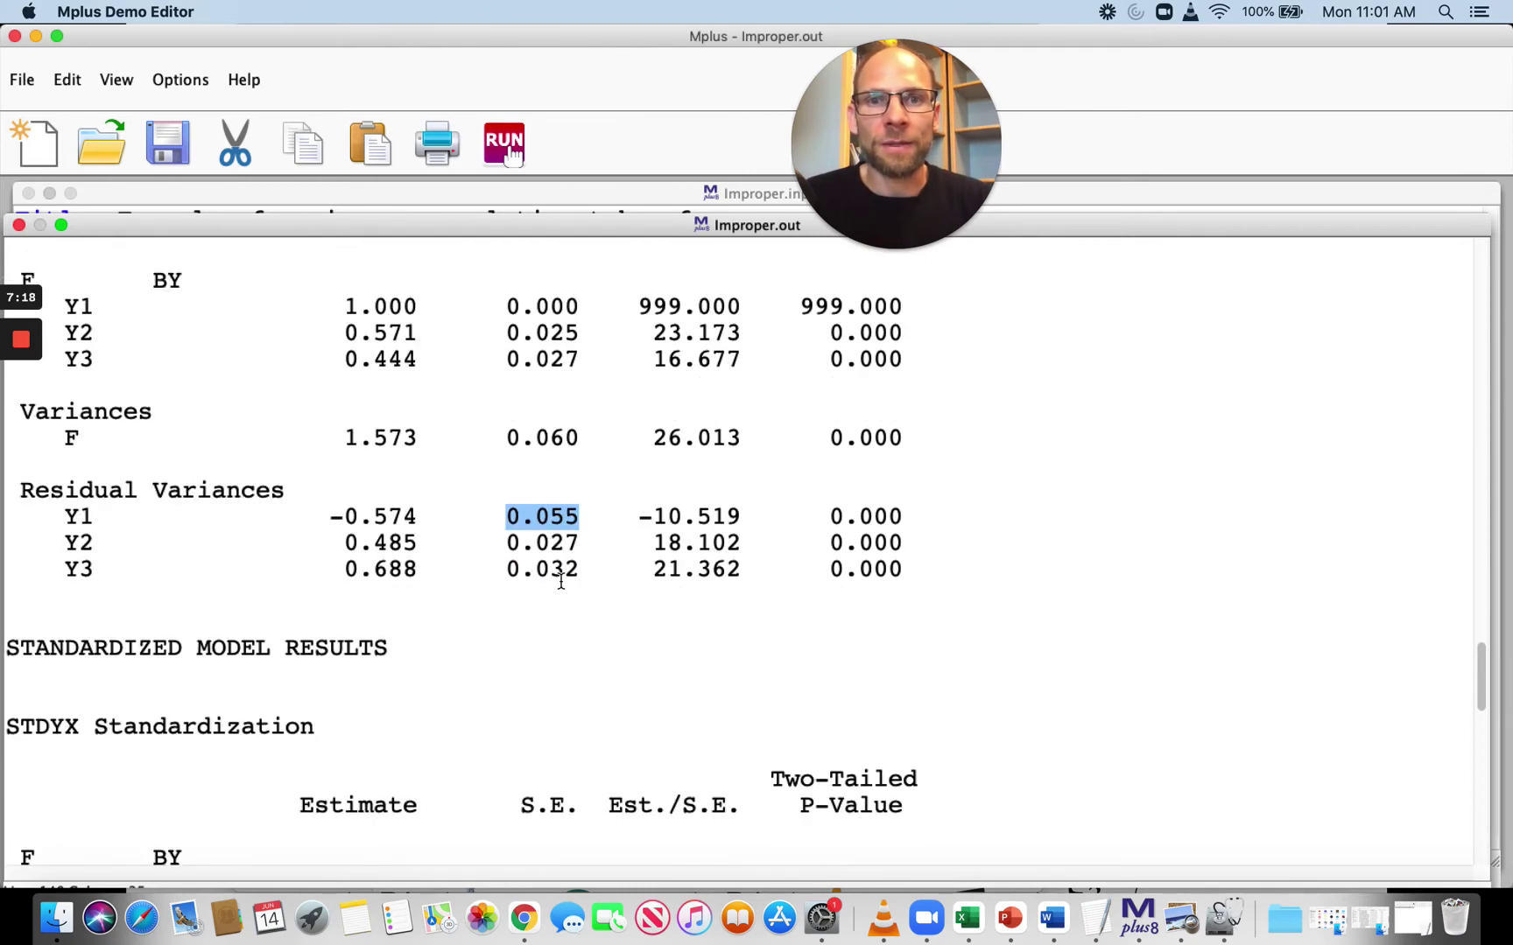
scroll(561, 581, down, 7)
scroll(561, 581, down, 5)
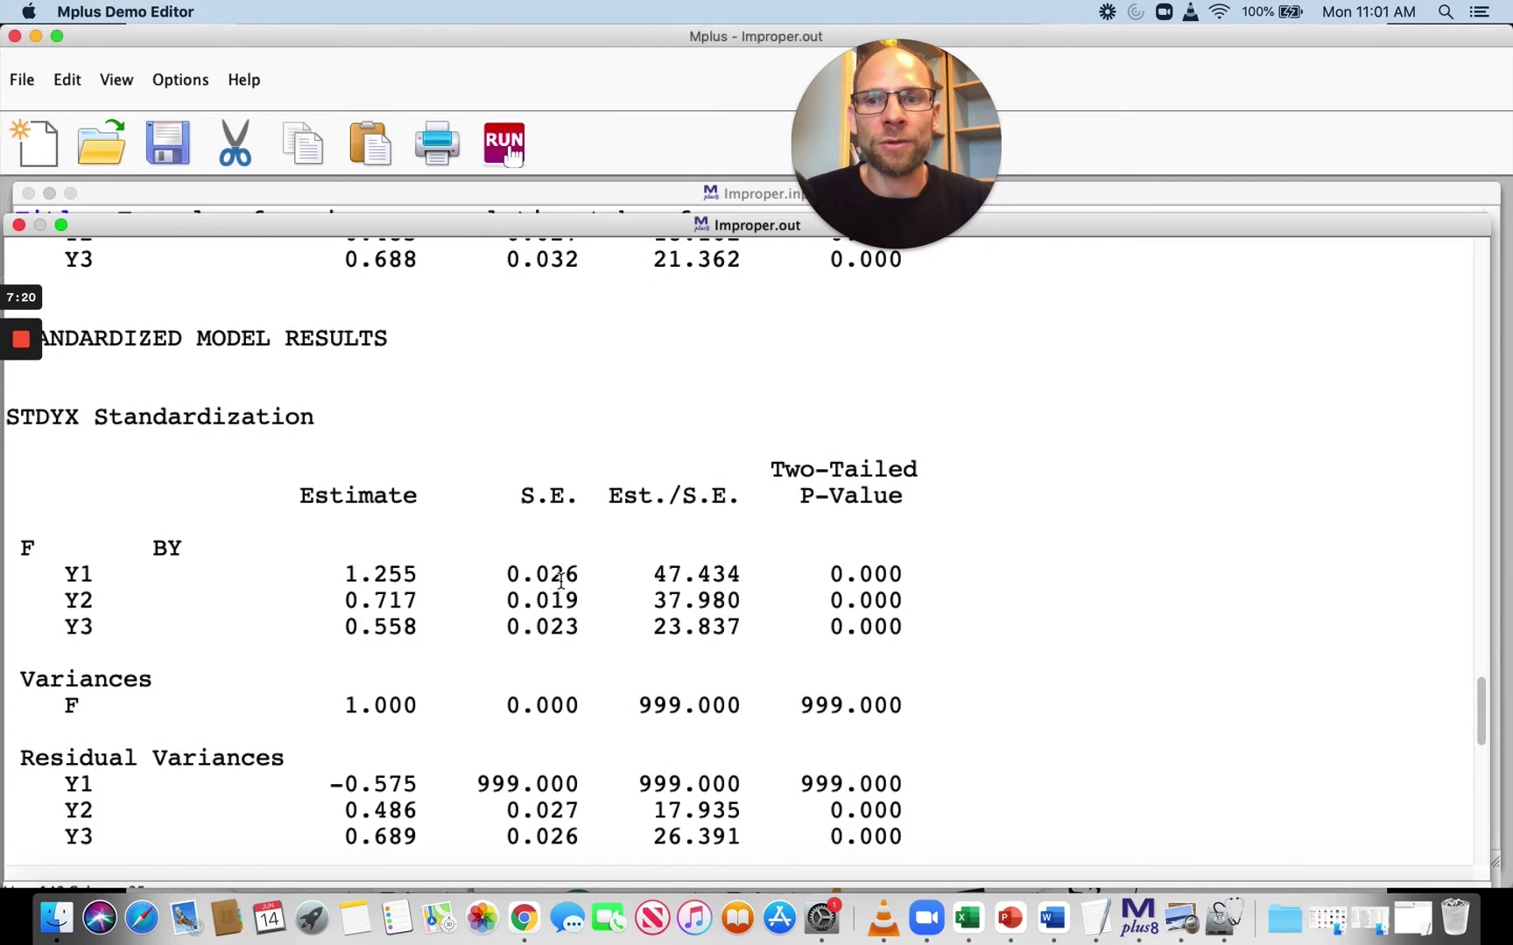
drag(66, 577, 429, 574)
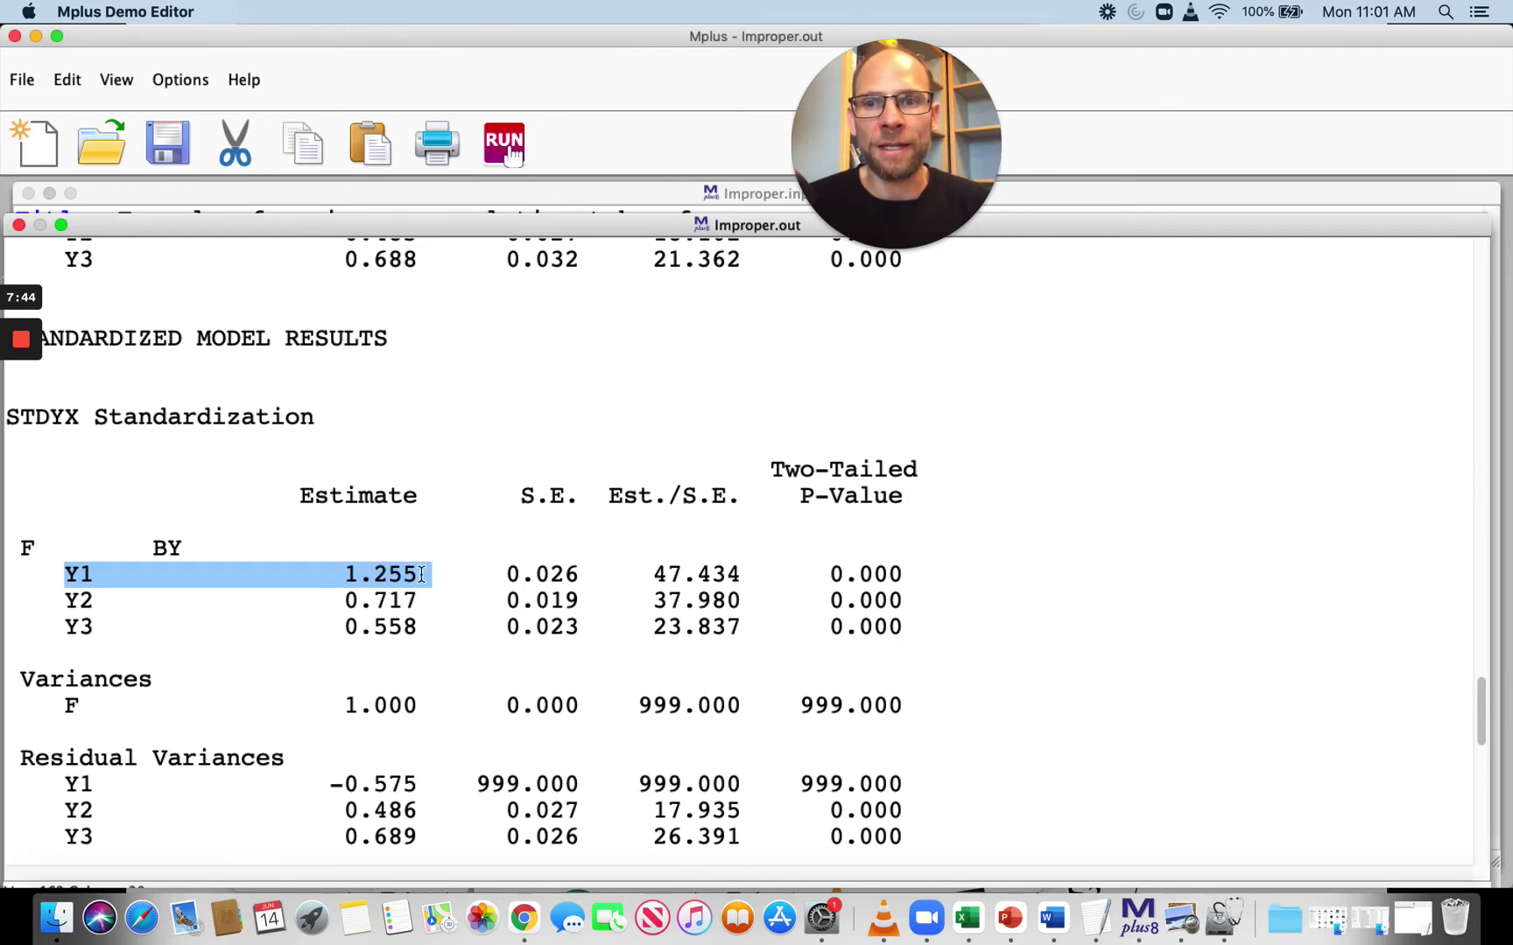
scroll(390, 563, up, 3)
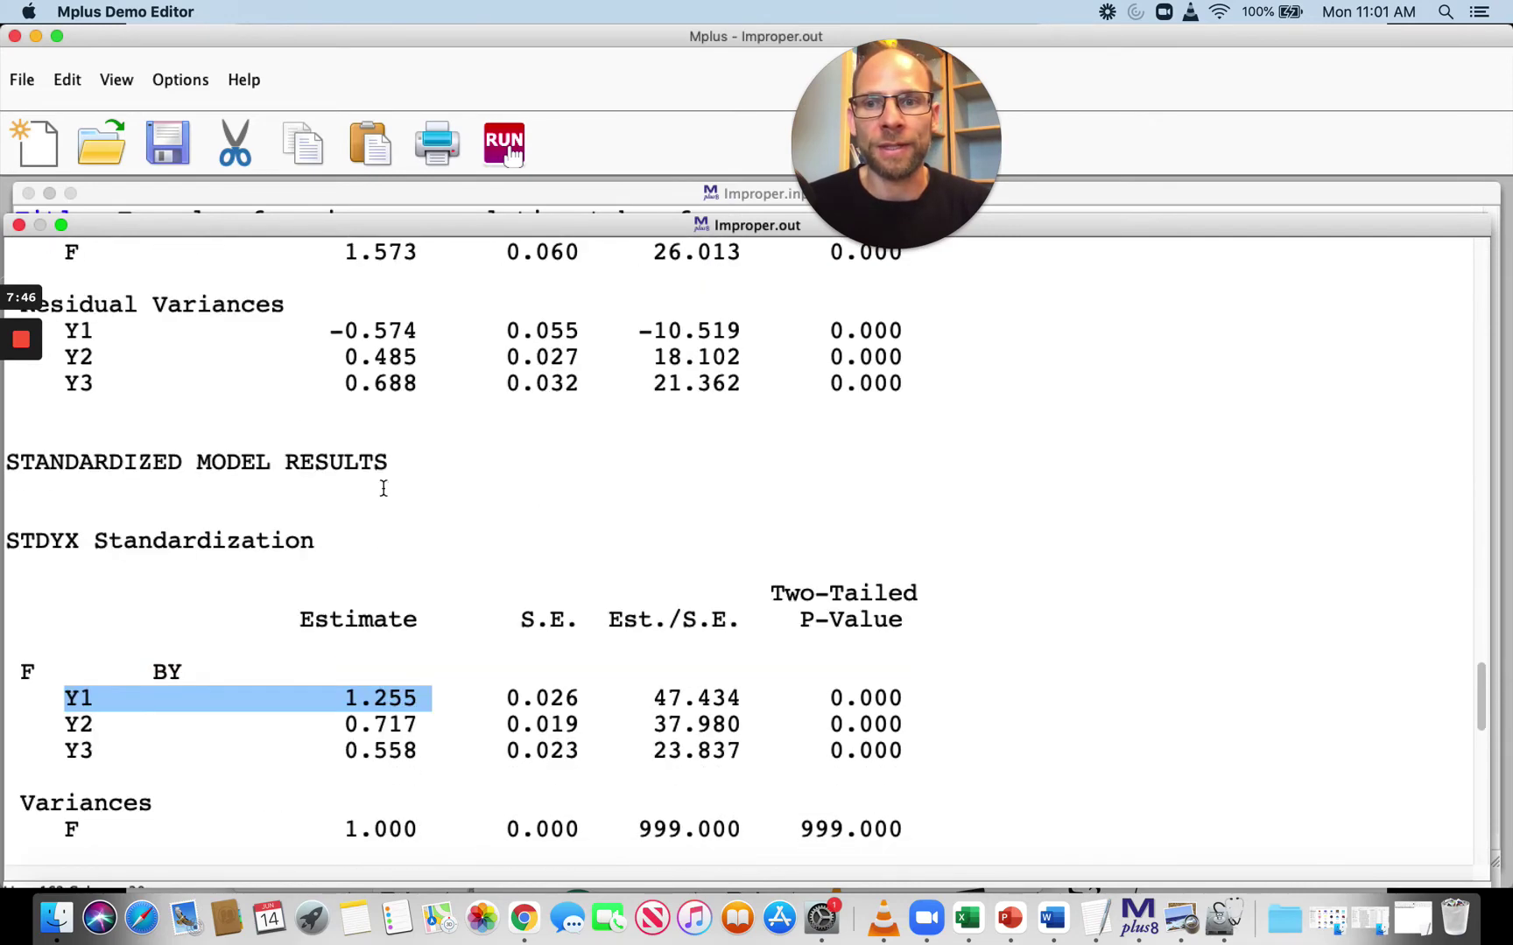
drag(424, 331, 328, 330)
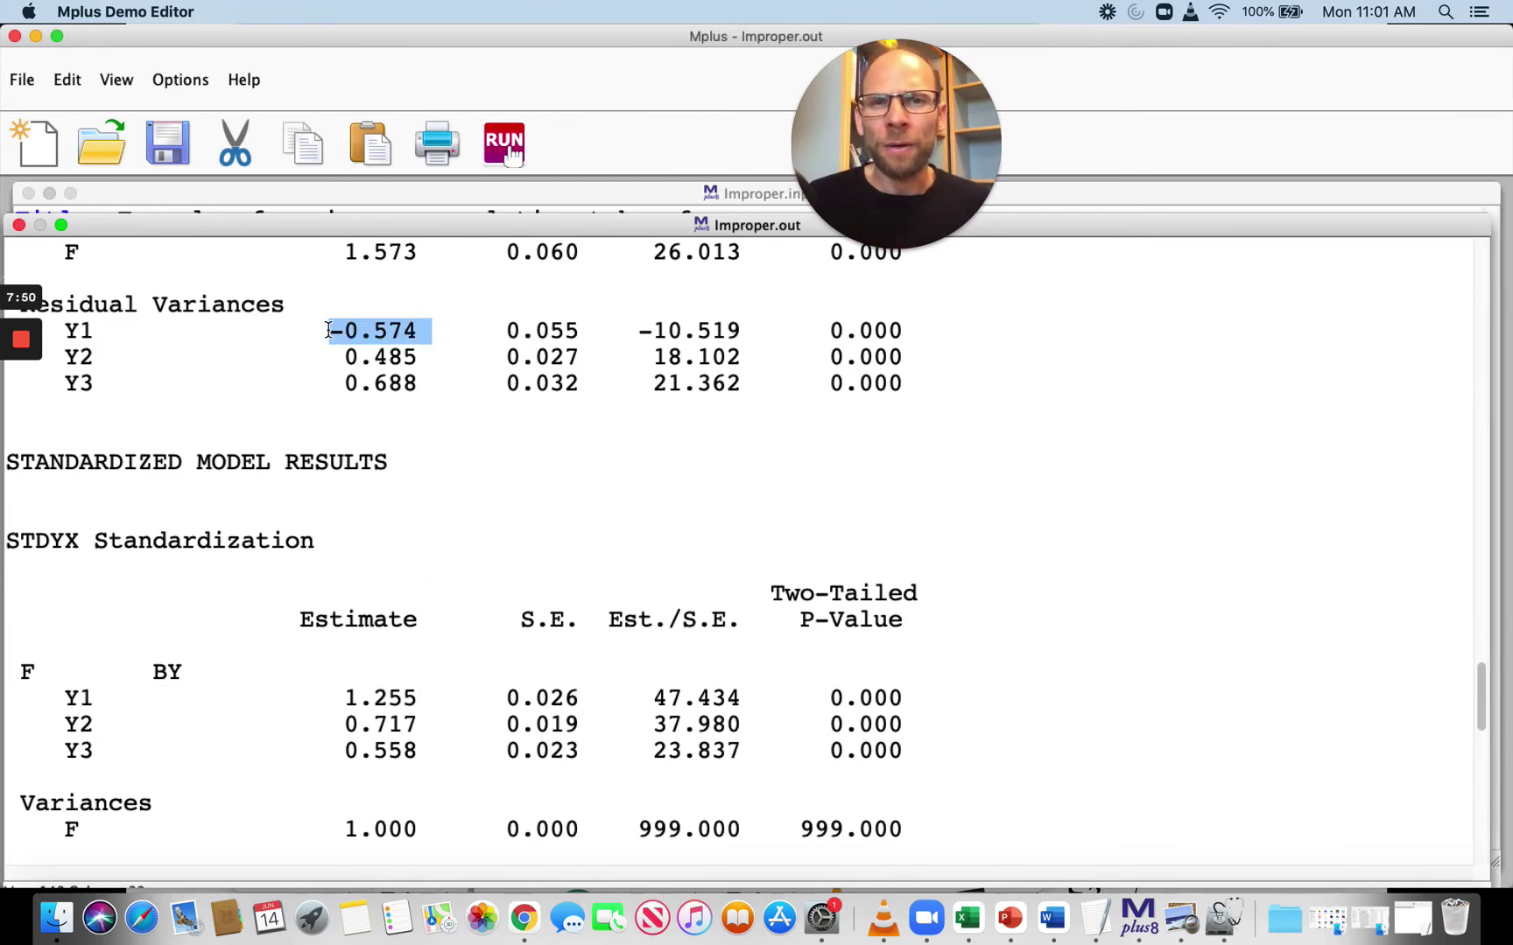
Check the R-square entry for Y1 in the output.
scroll(490, 483, down, 10)
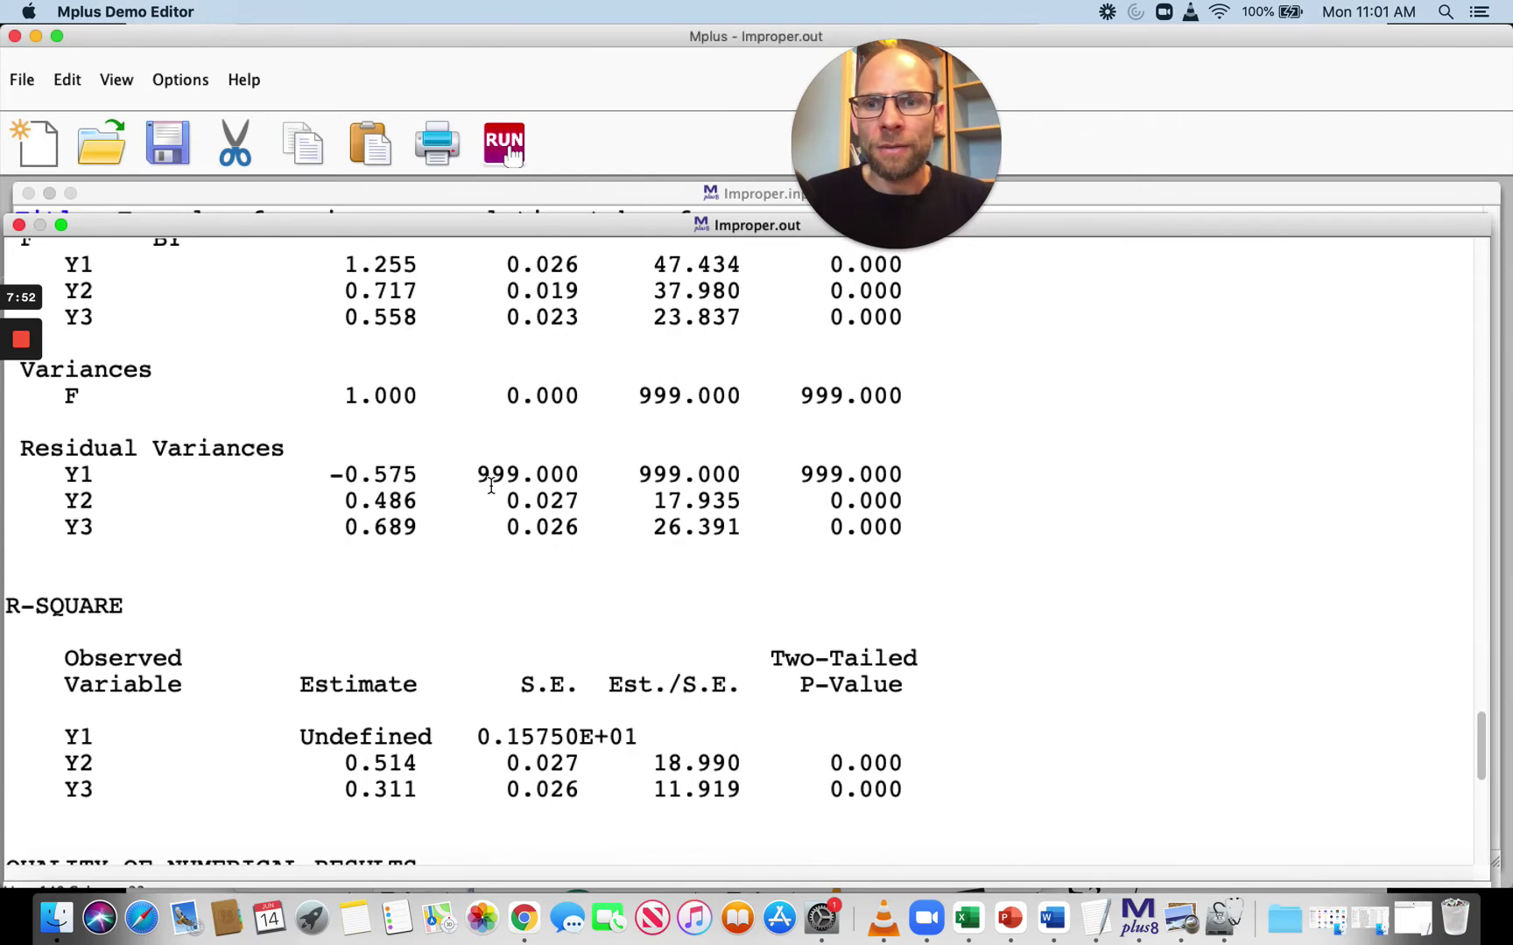
scroll(491, 486, down, 3)
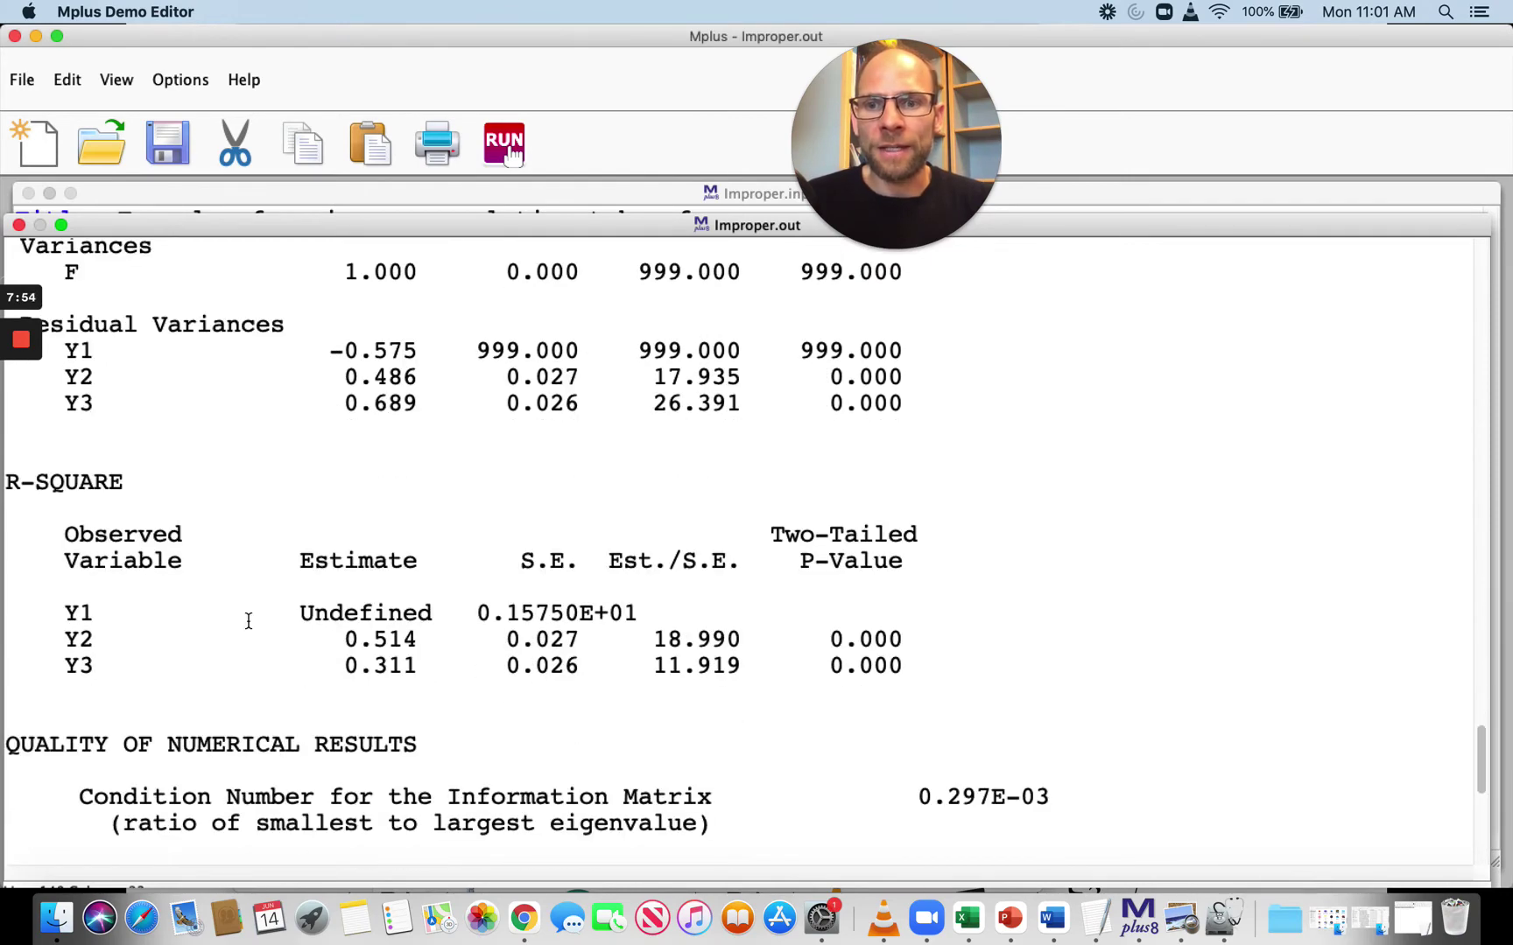
drag(63, 612, 655, 606)
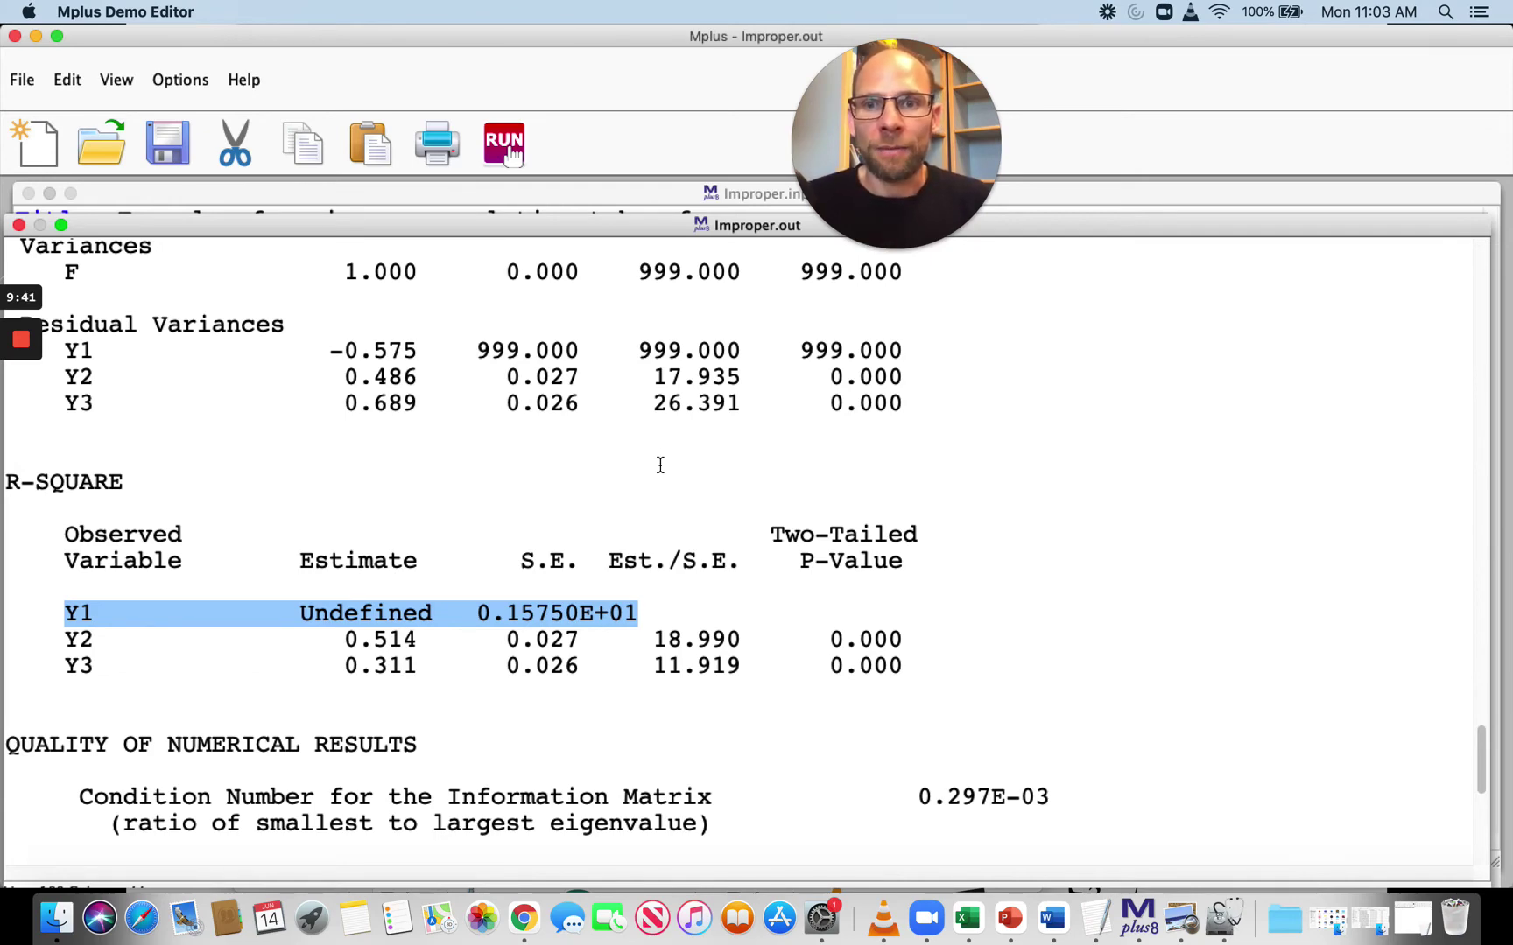
Return to the sample statistics in the output and highlight the whole correlation matrix of Y1 to Y3.
scroll(628, 420, up, 4)
scroll(629, 420, up, 20)
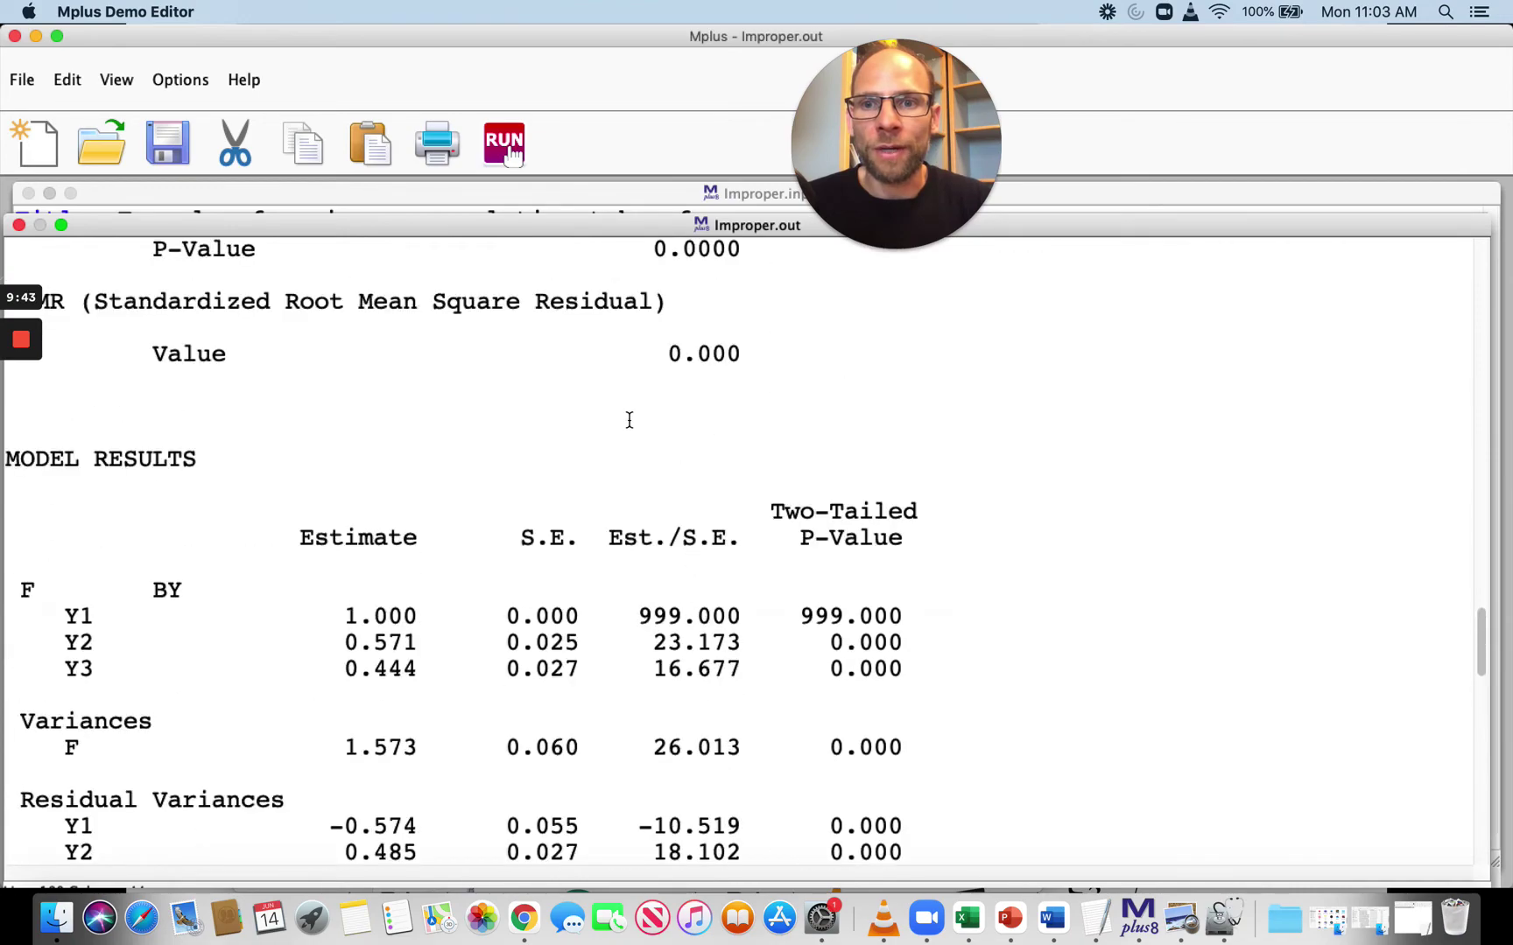
scroll(629, 421, up, 9)
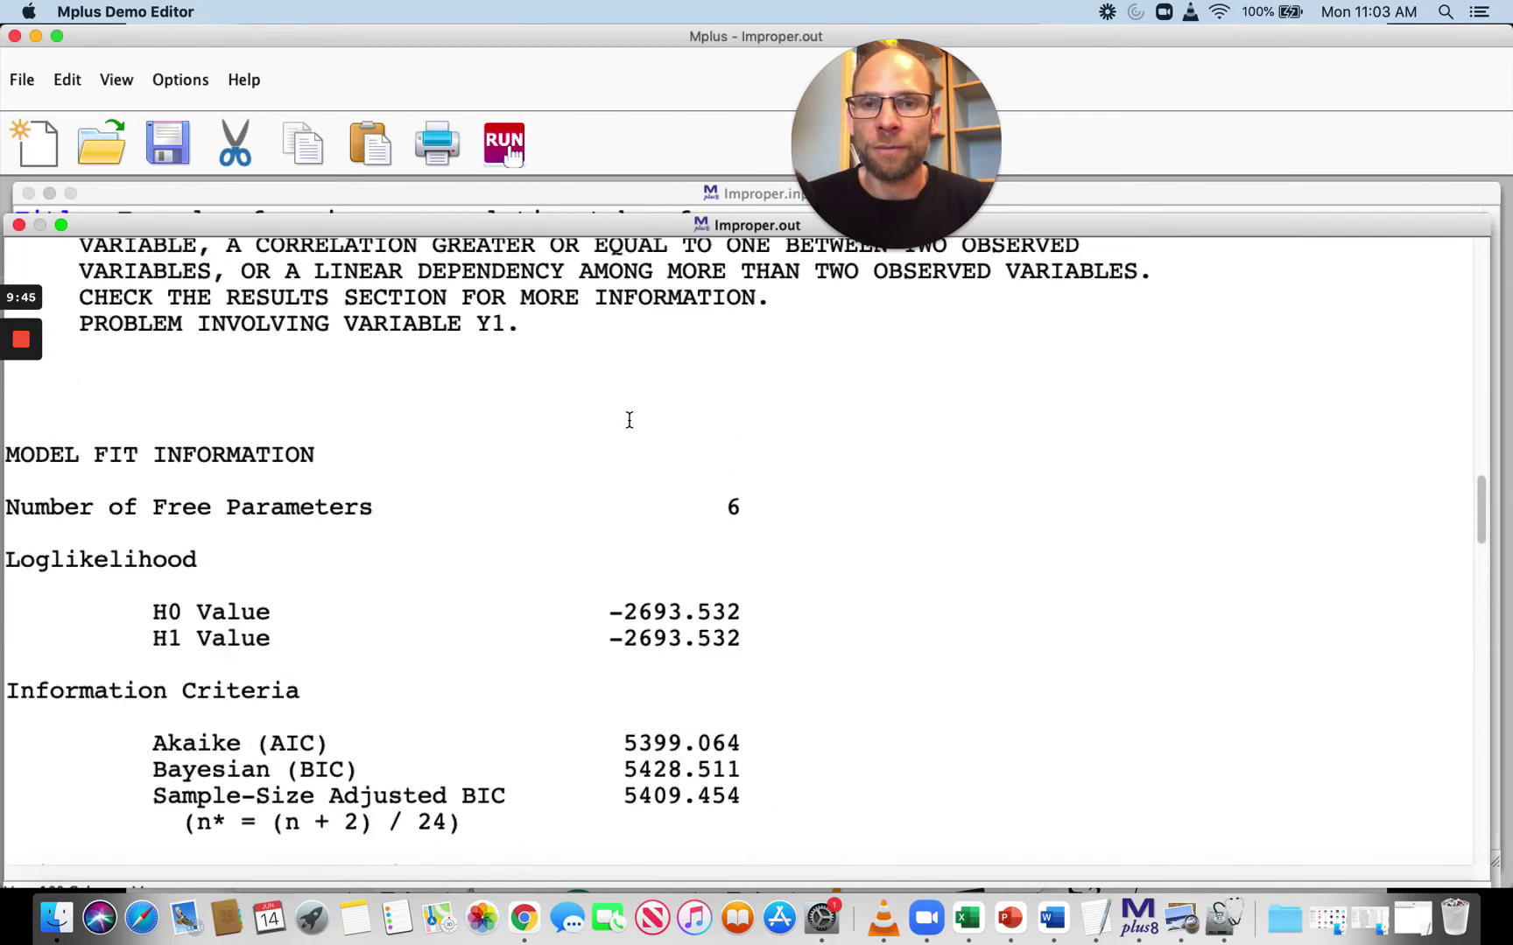
scroll(629, 420, up, 7)
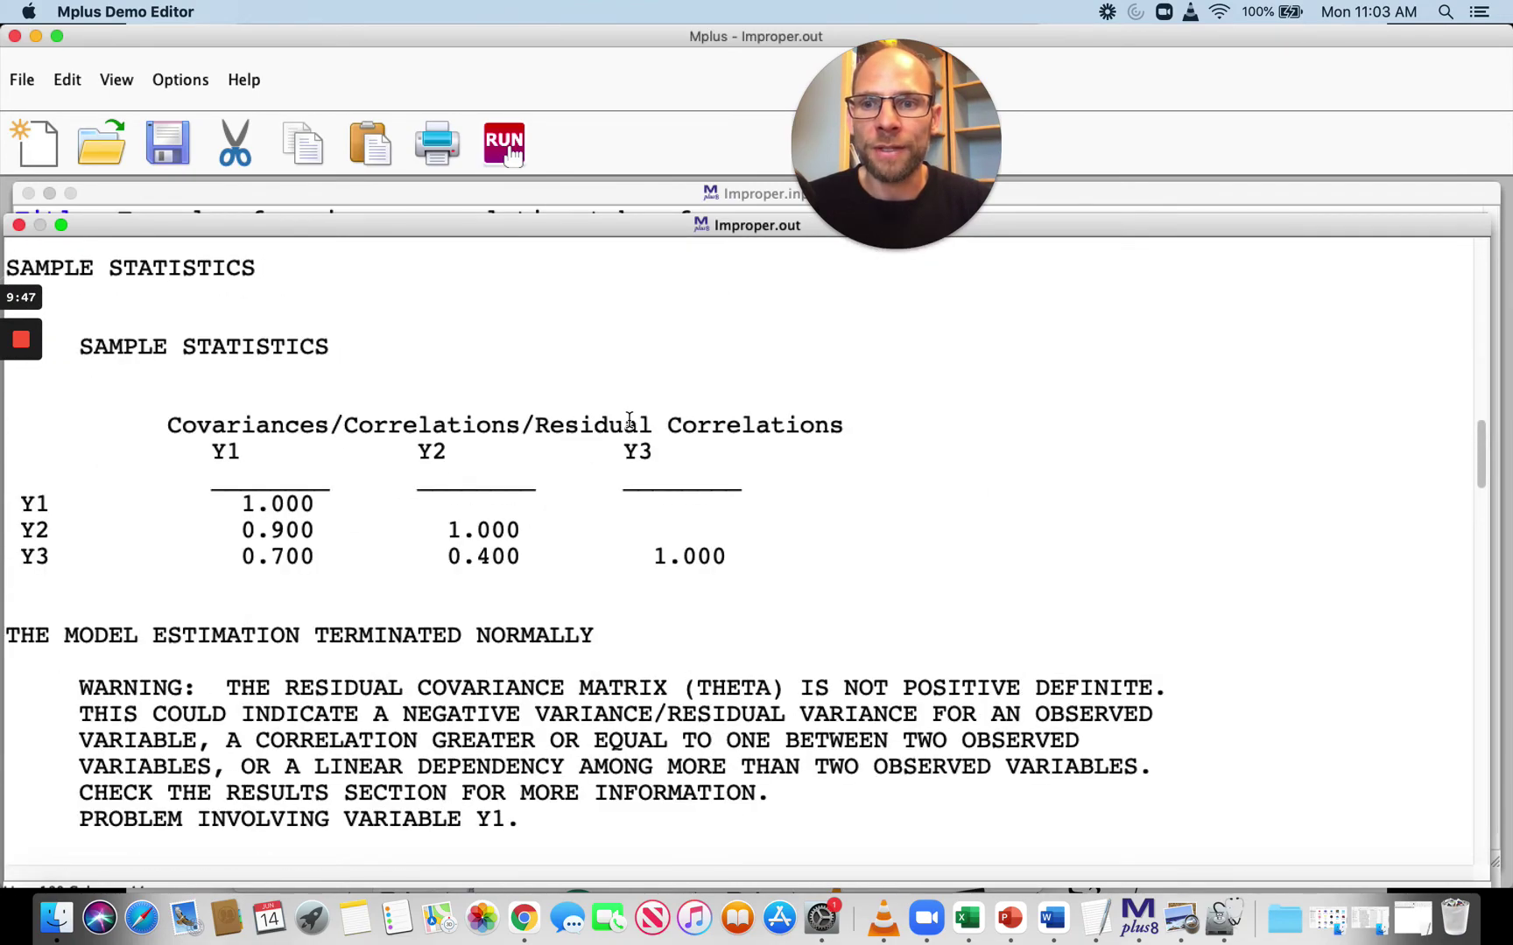
click(743, 558)
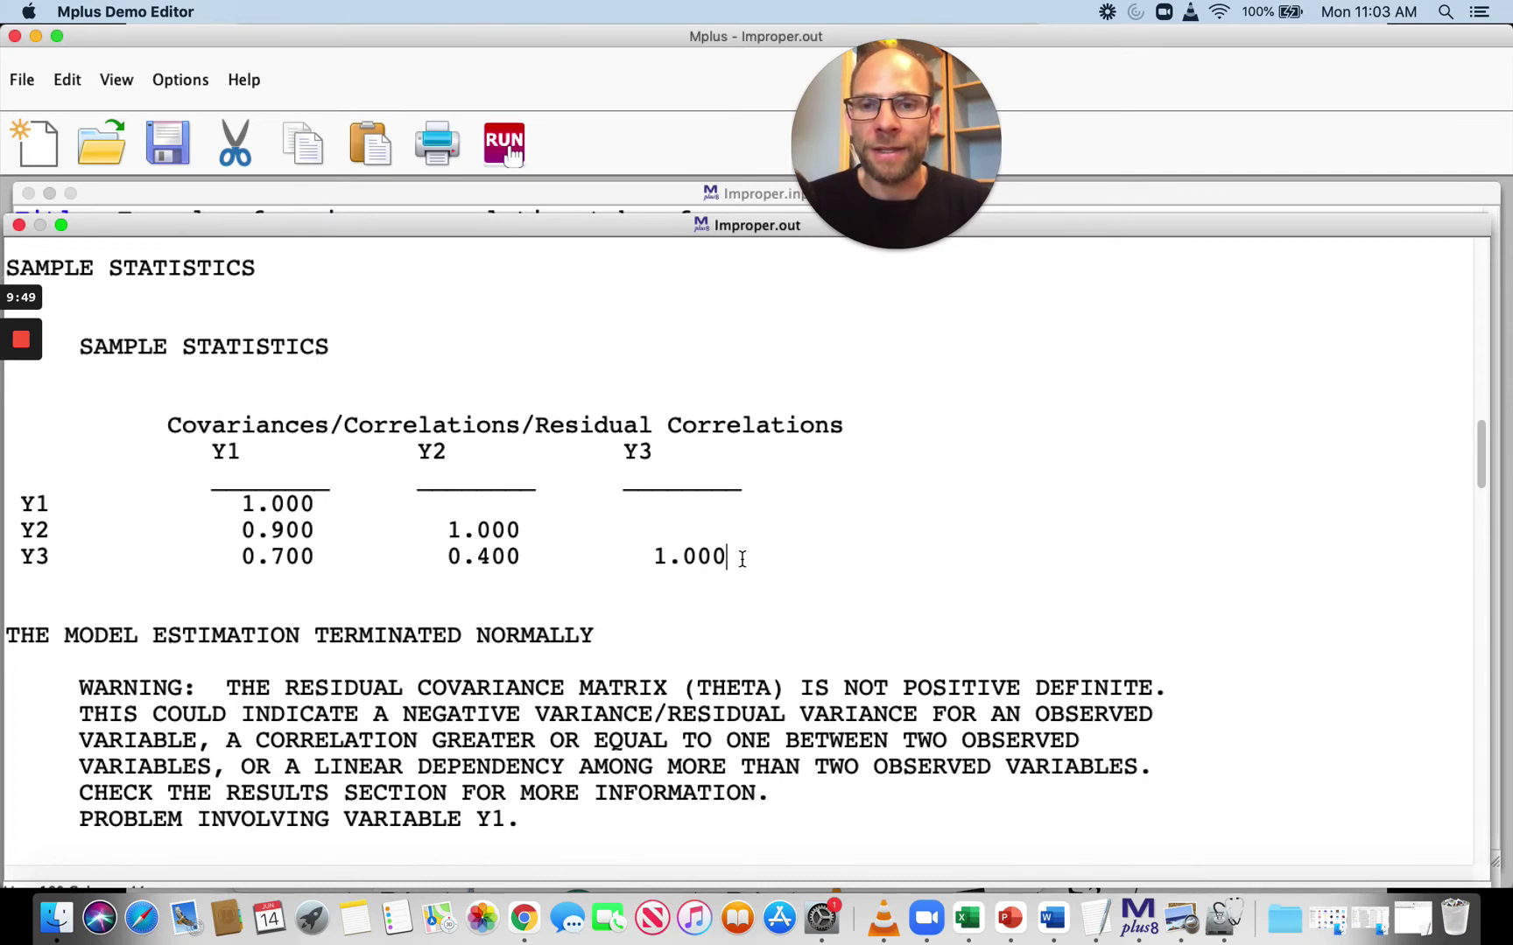
drag(742, 559, 31, 438)
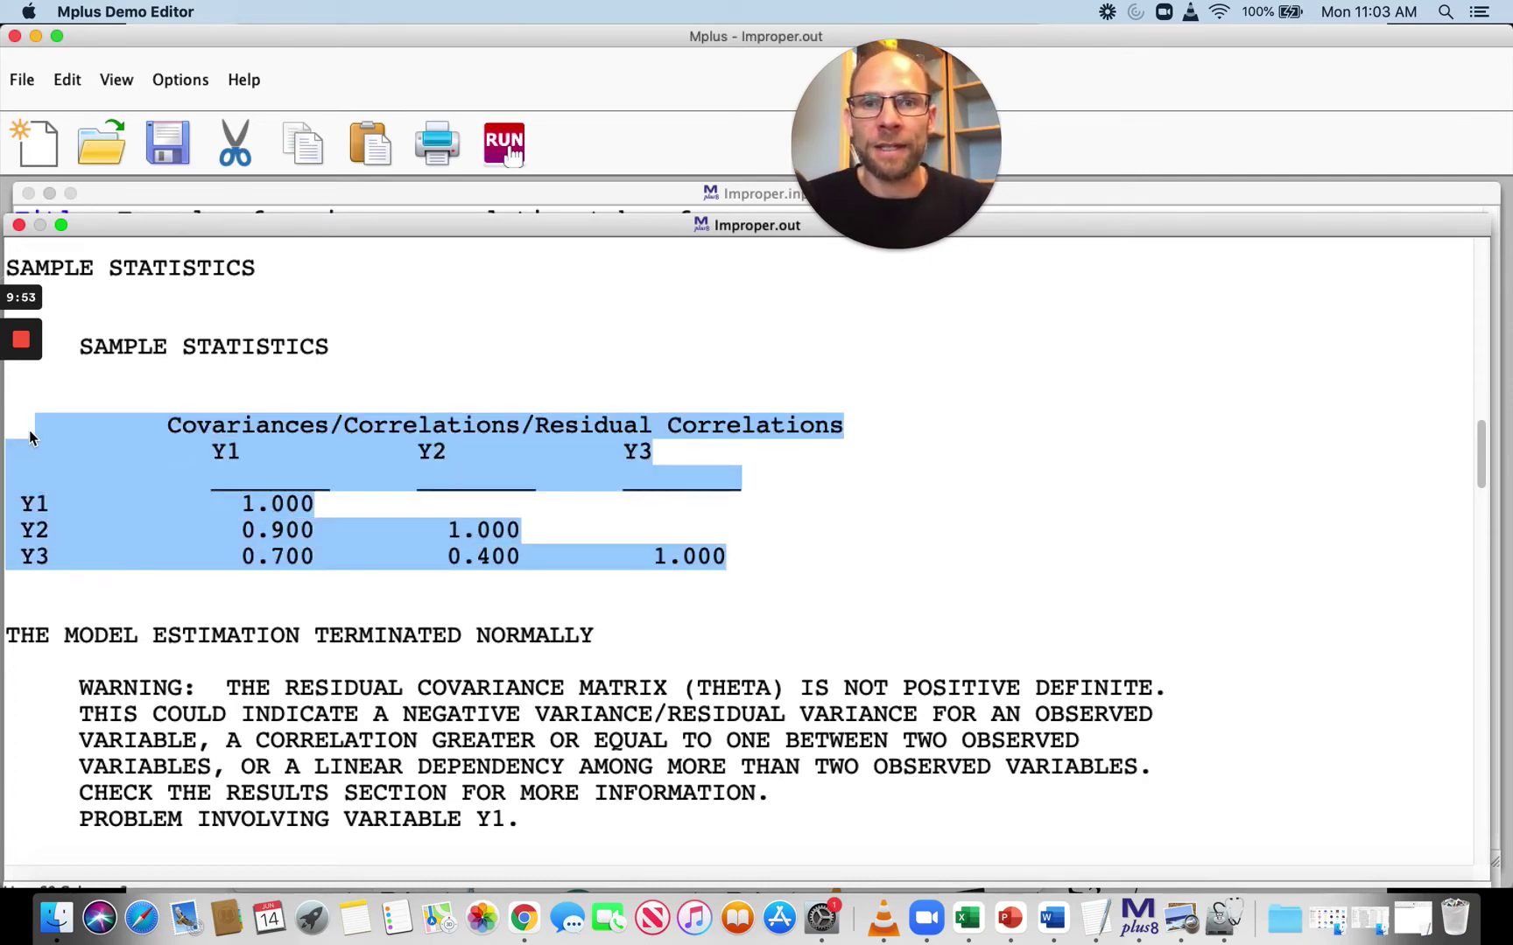
Highlight each pairwise correlation in turn: Y2 with Y1, Y3 with Y1, and Y3 with Y2.
click(314, 531)
drag(326, 532, 228, 530)
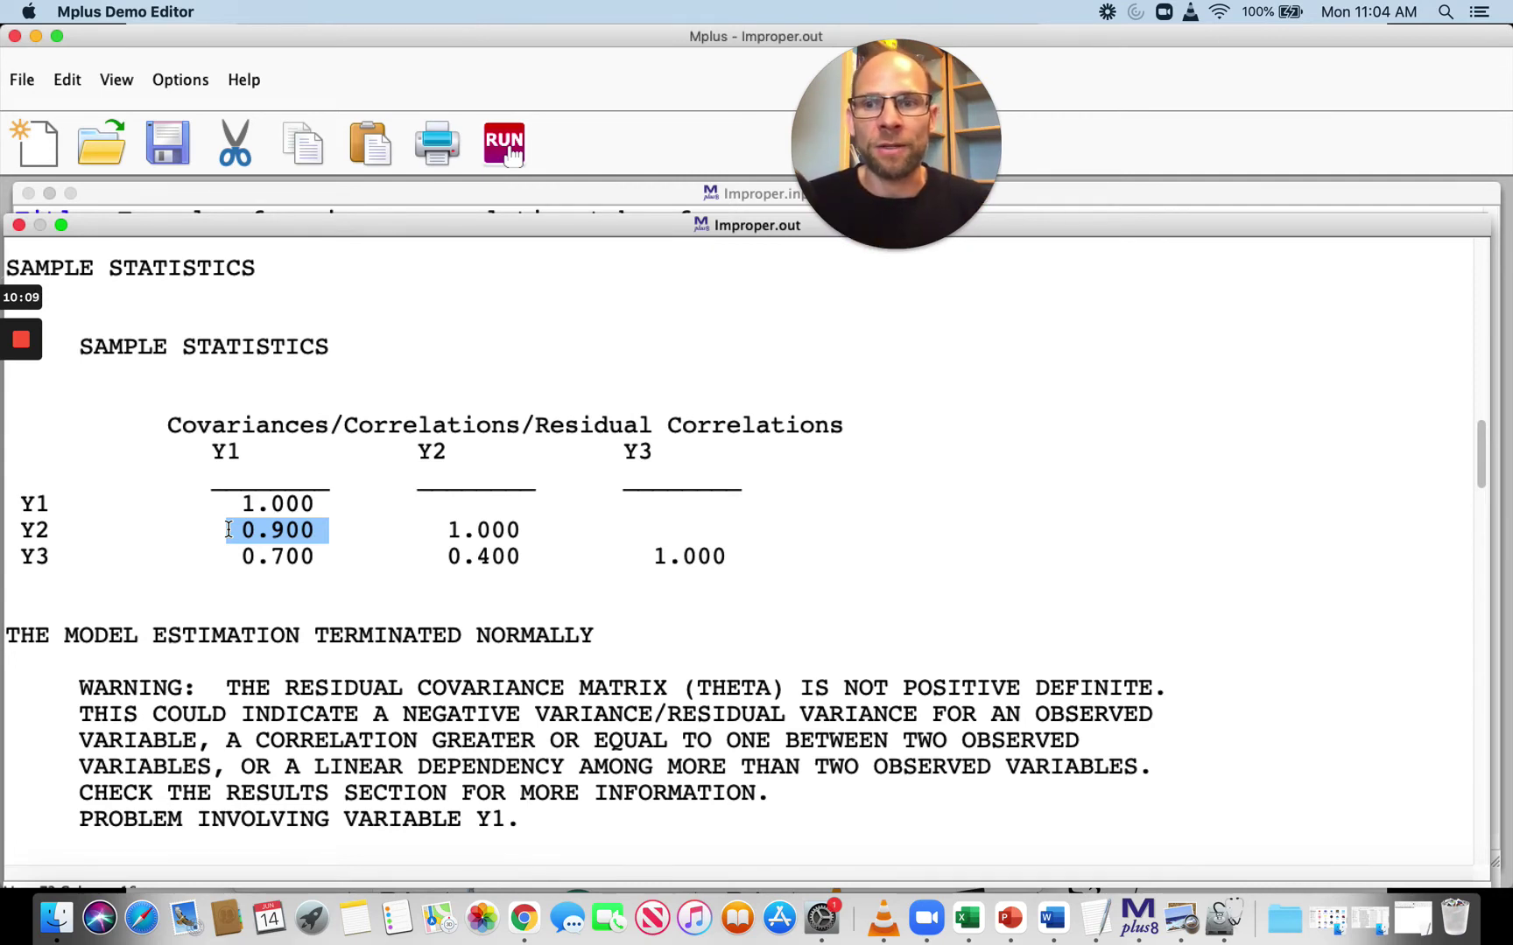
drag(329, 557, 223, 549)
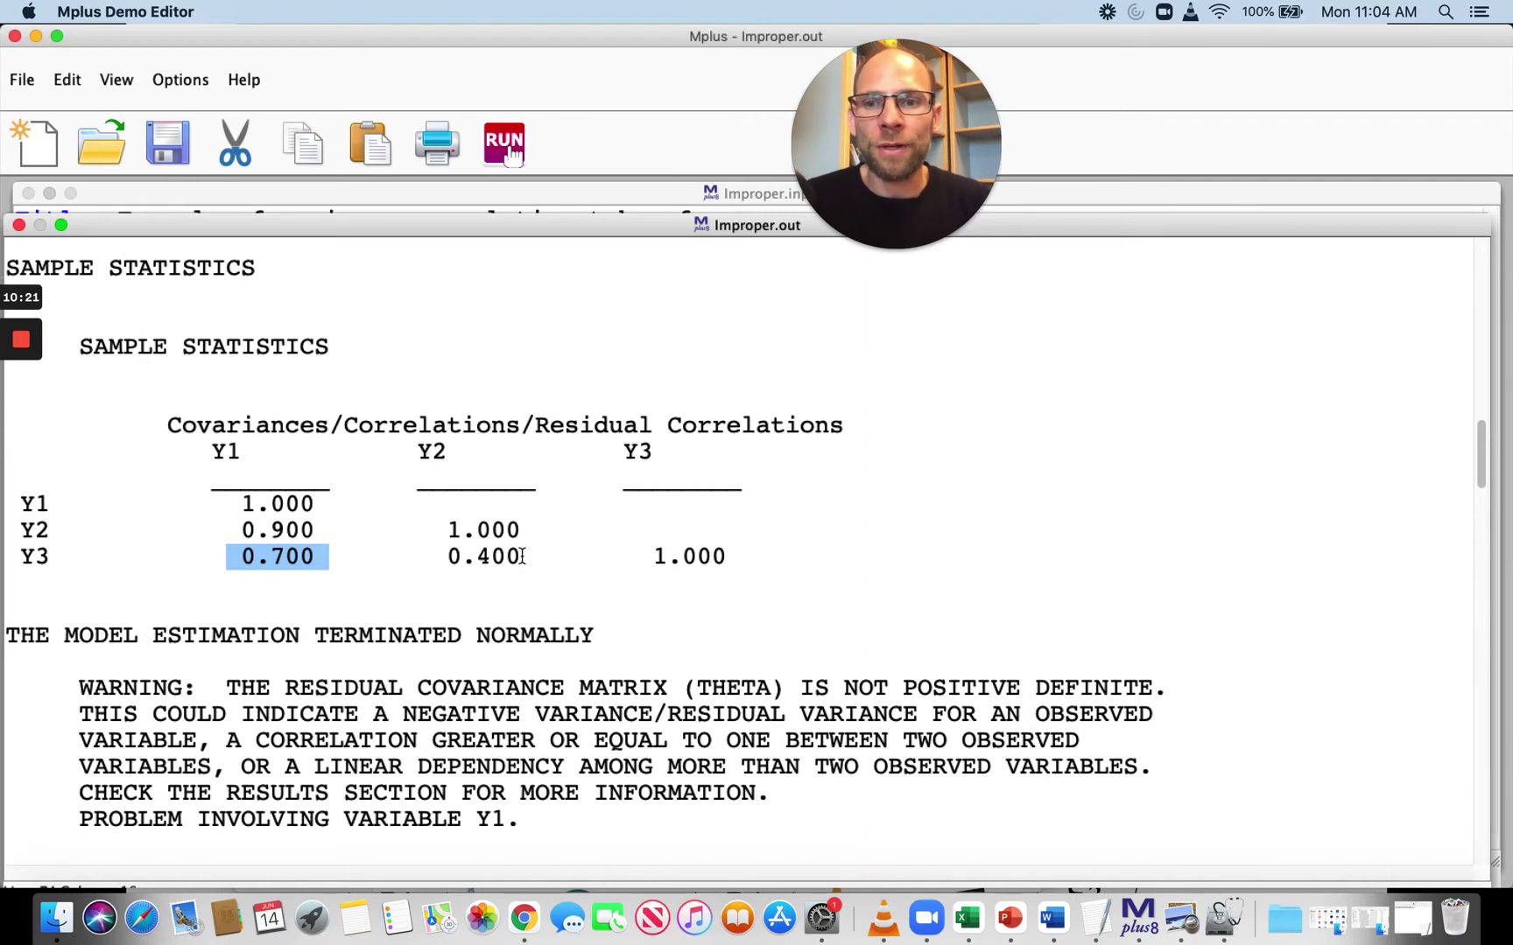
drag(522, 557, 446, 552)
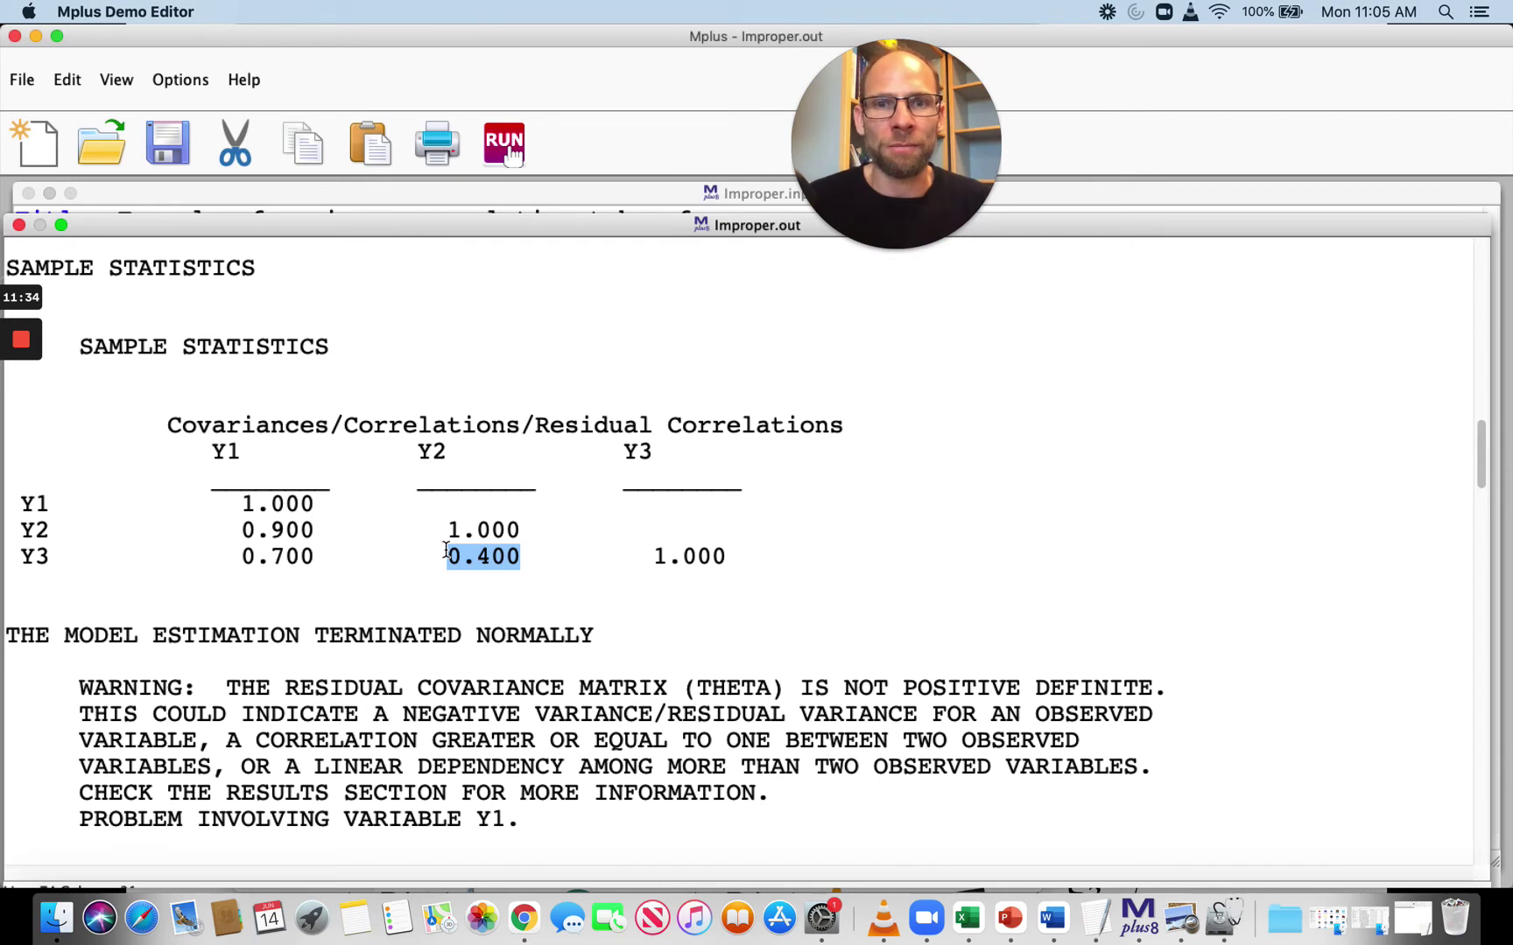
Highlight the correlations among Y1 to Y3, and compare them with the STDYX standardized factor loadings, highlighting all three and those of Y2 and Y3.
drag(242, 529, 526, 558)
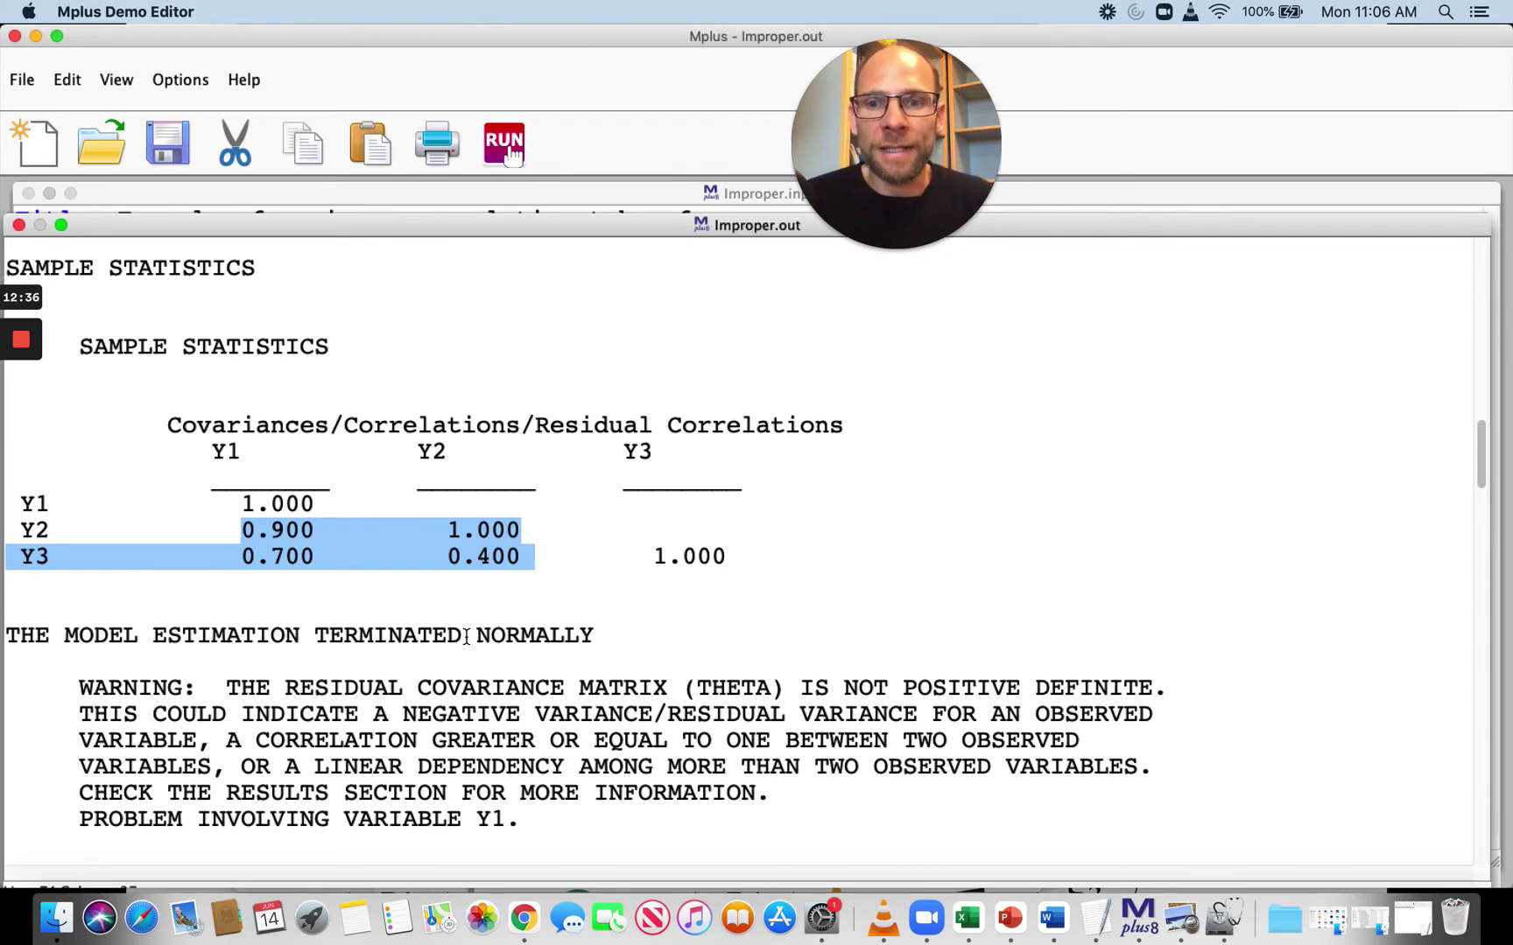
scroll(582, 611, down, 10)
scroll(584, 610, down, 13)
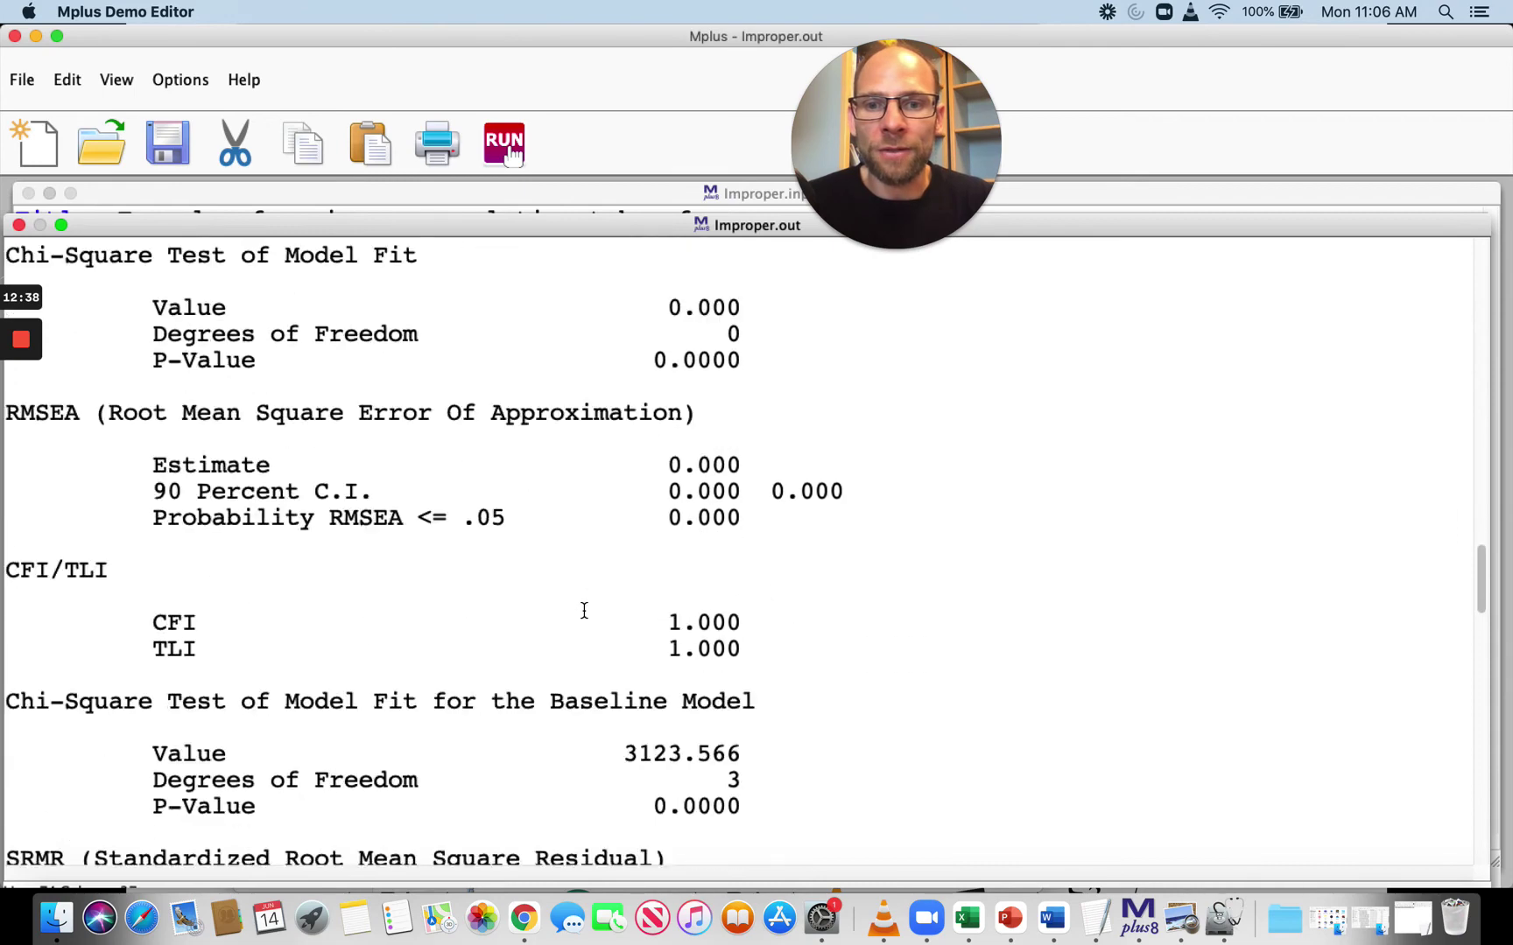
scroll(584, 611, down, 6)
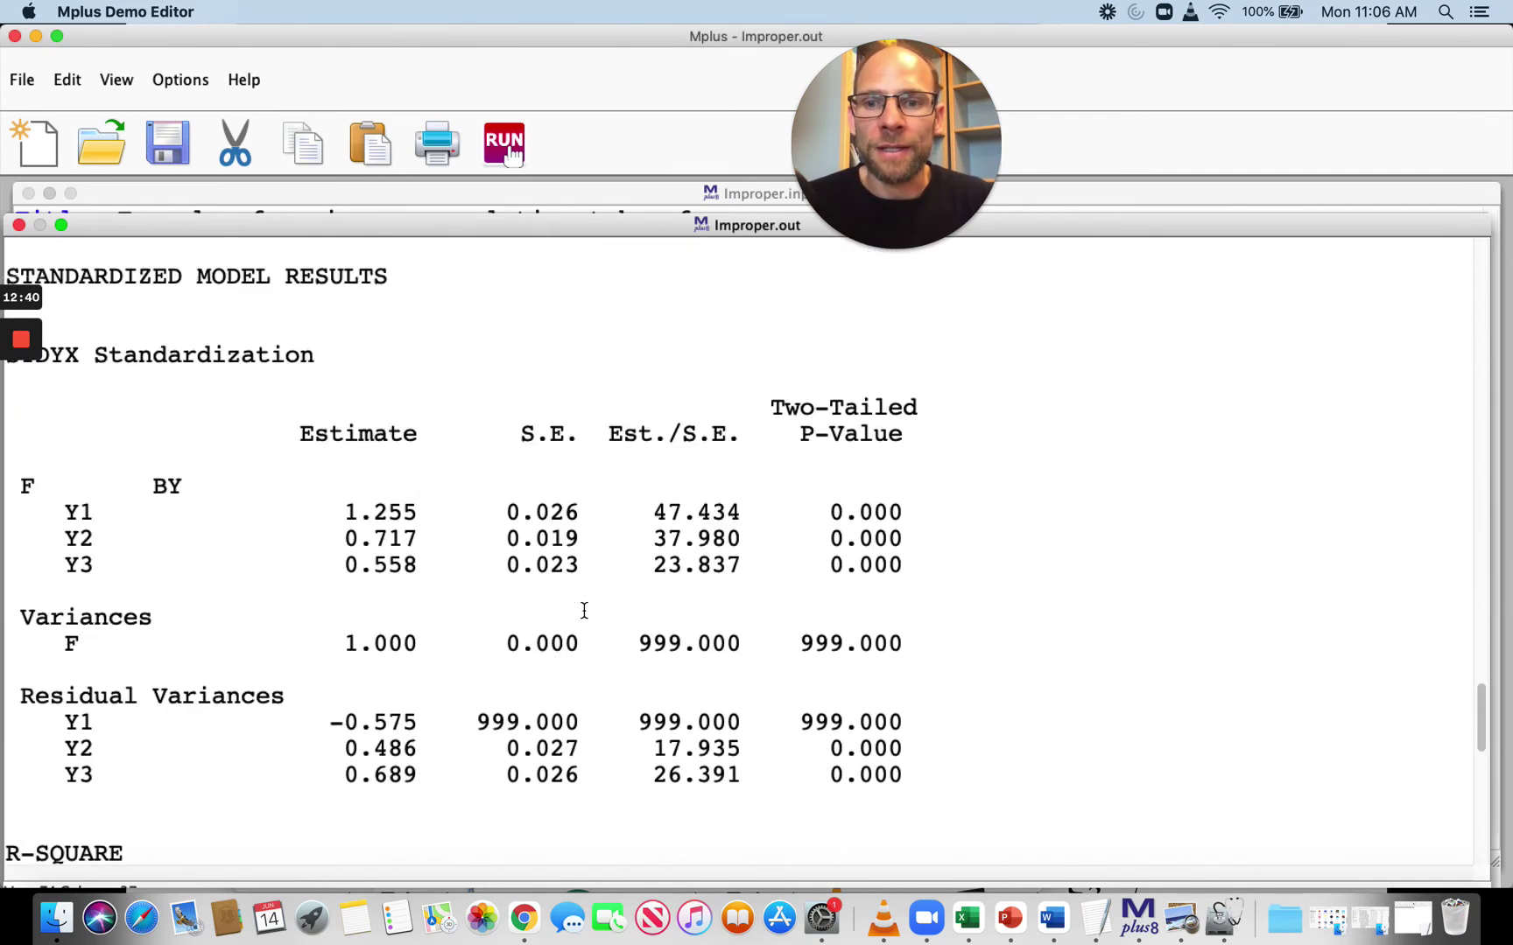
scroll(584, 611, down, 1)
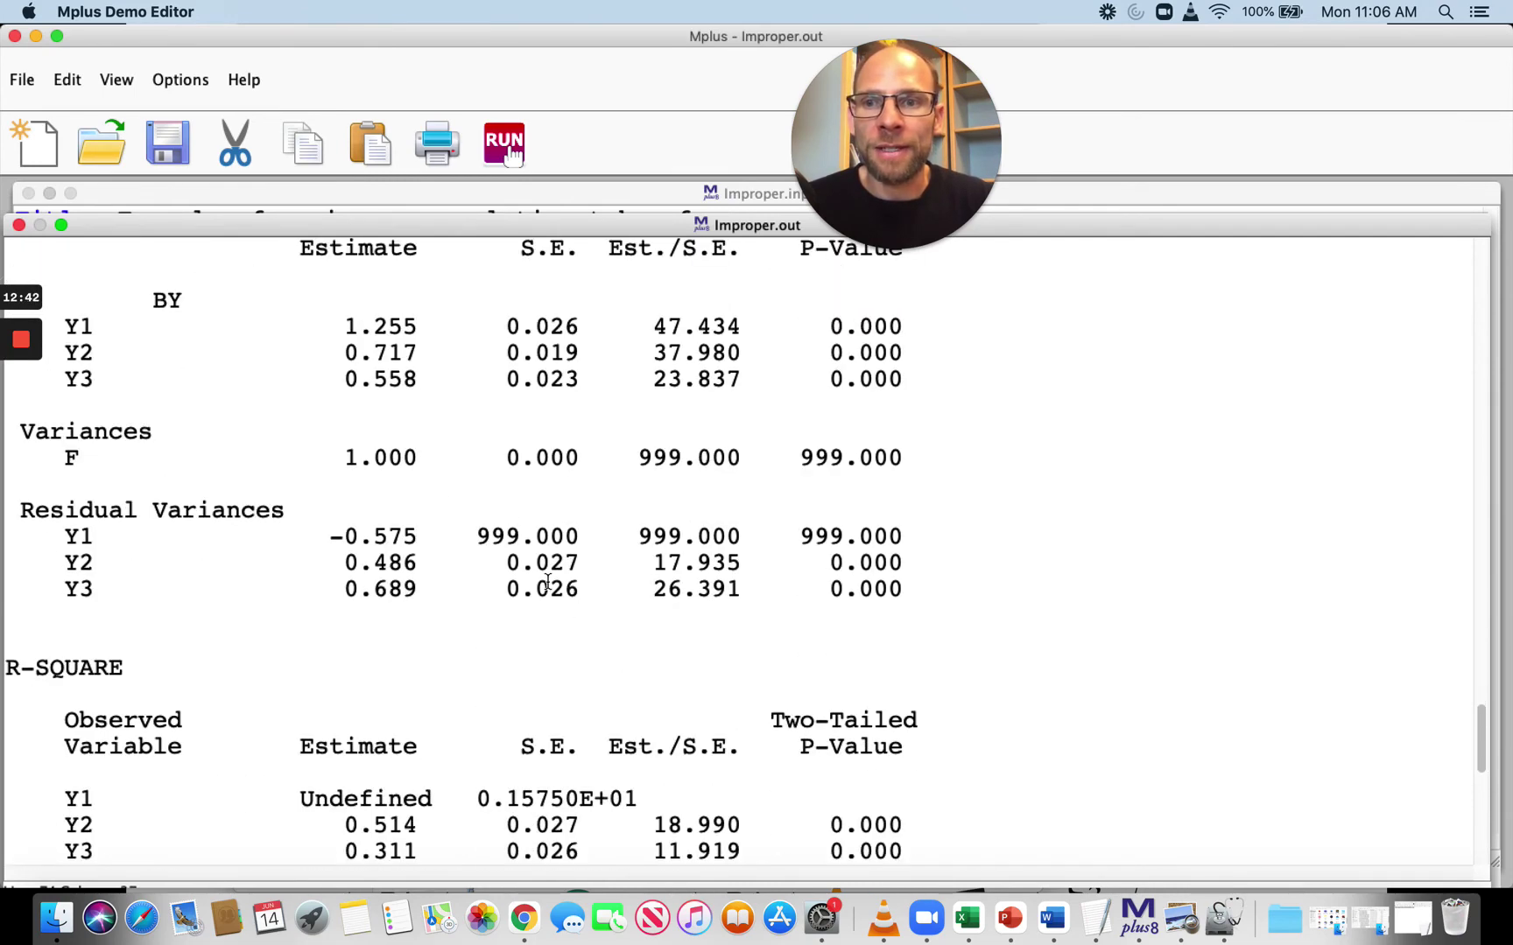
drag(429, 379, 347, 319)
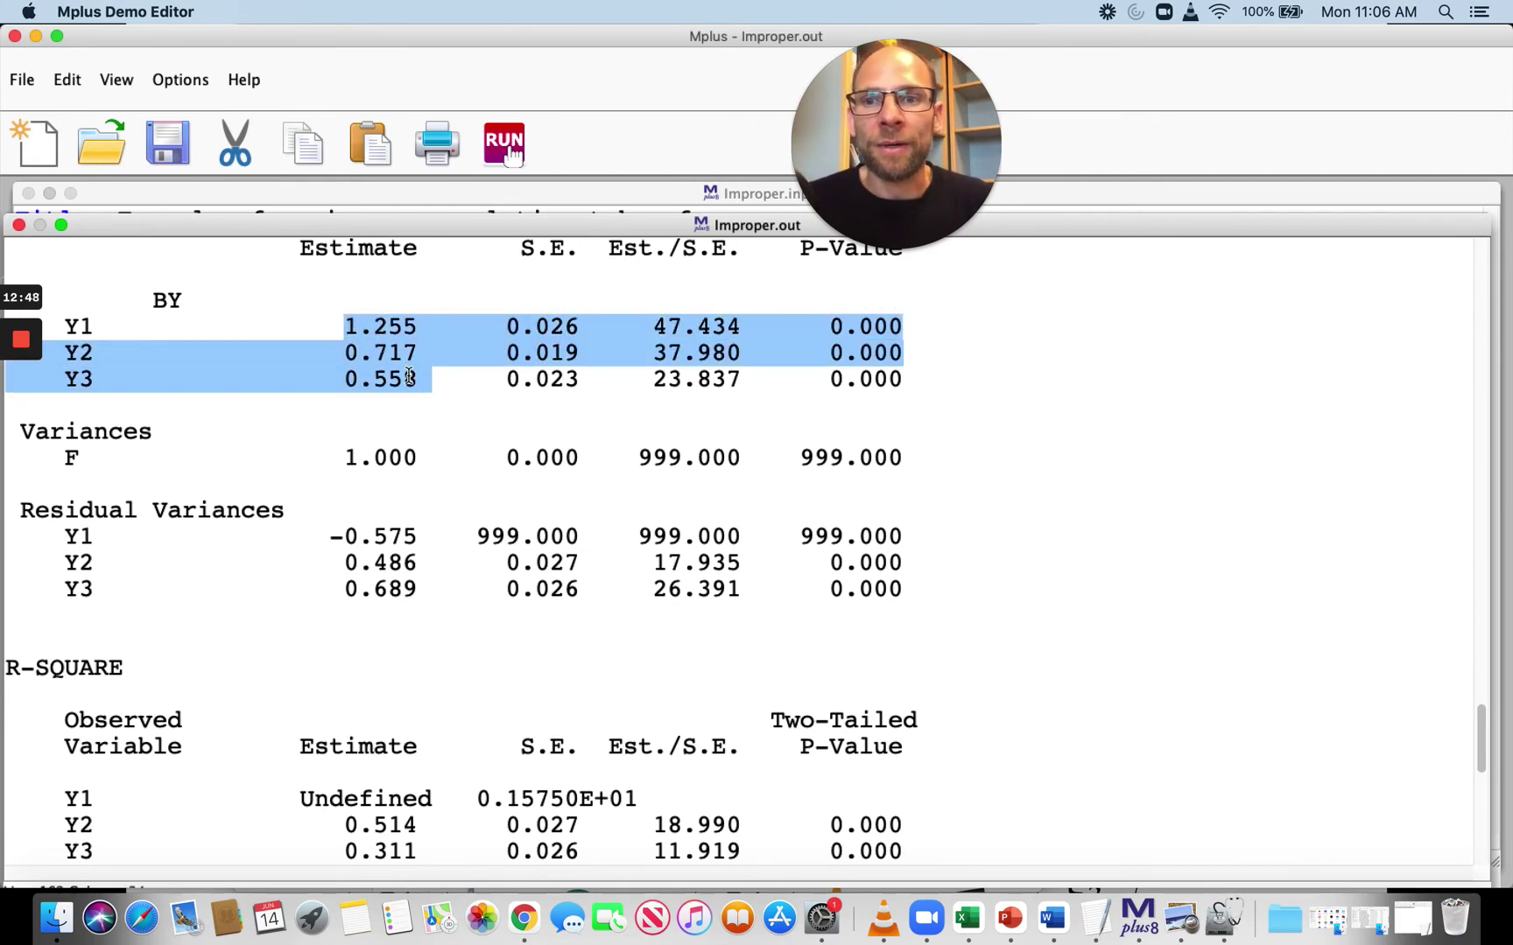
drag(427, 379, 361, 355)
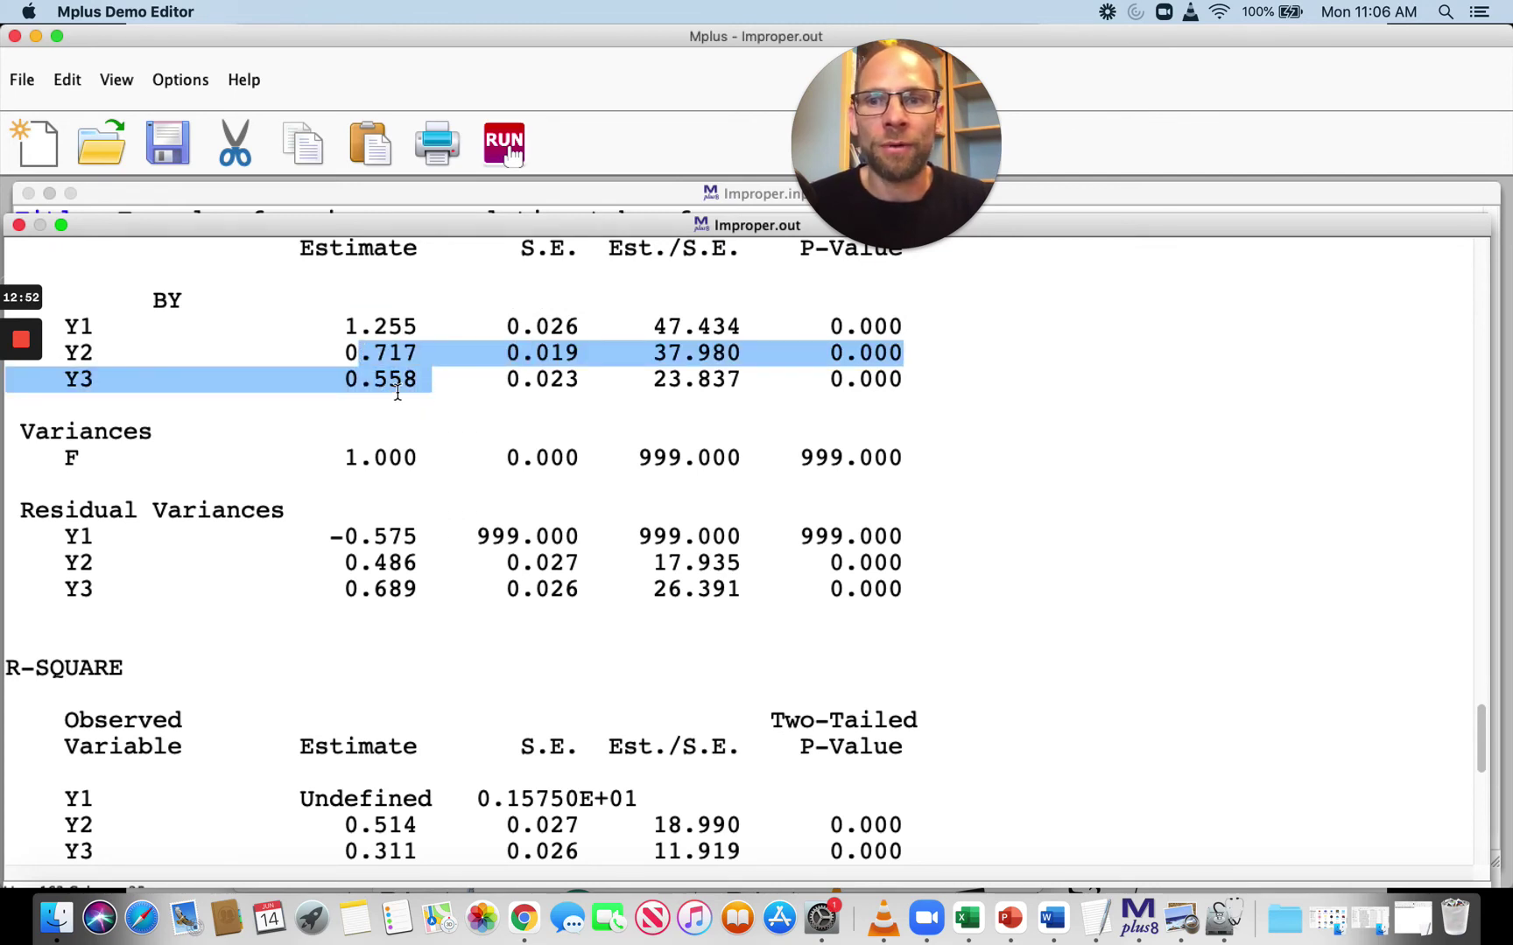
Examine the R-square section, highlighting the estimate for Y3 and the entry for Y1.
scroll(413, 403, down, 5)
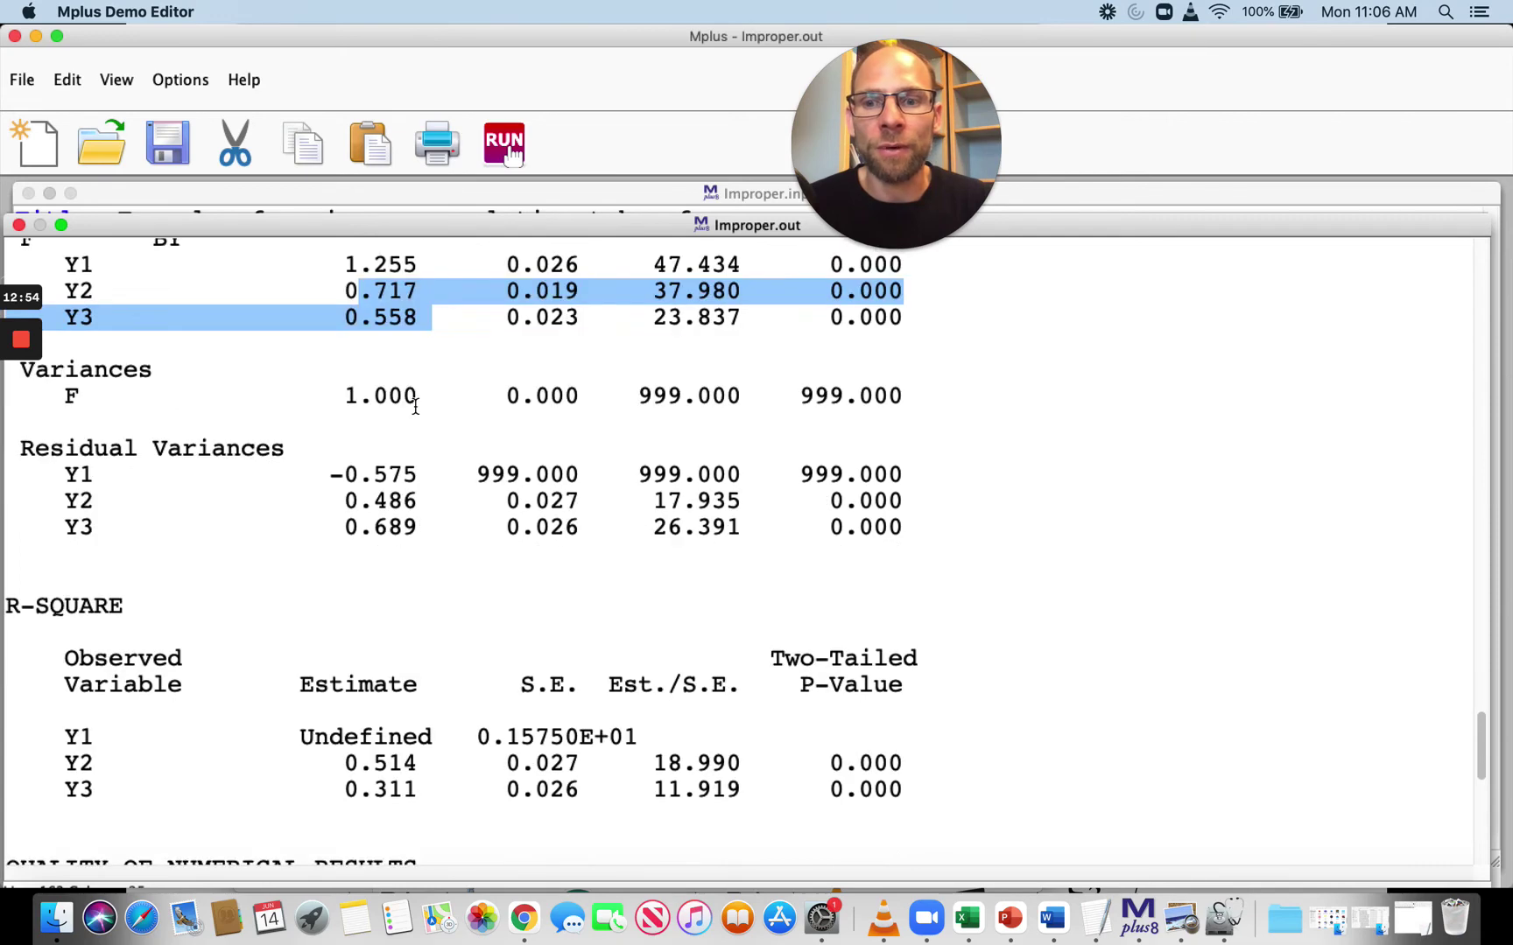
drag(432, 727, 331, 727)
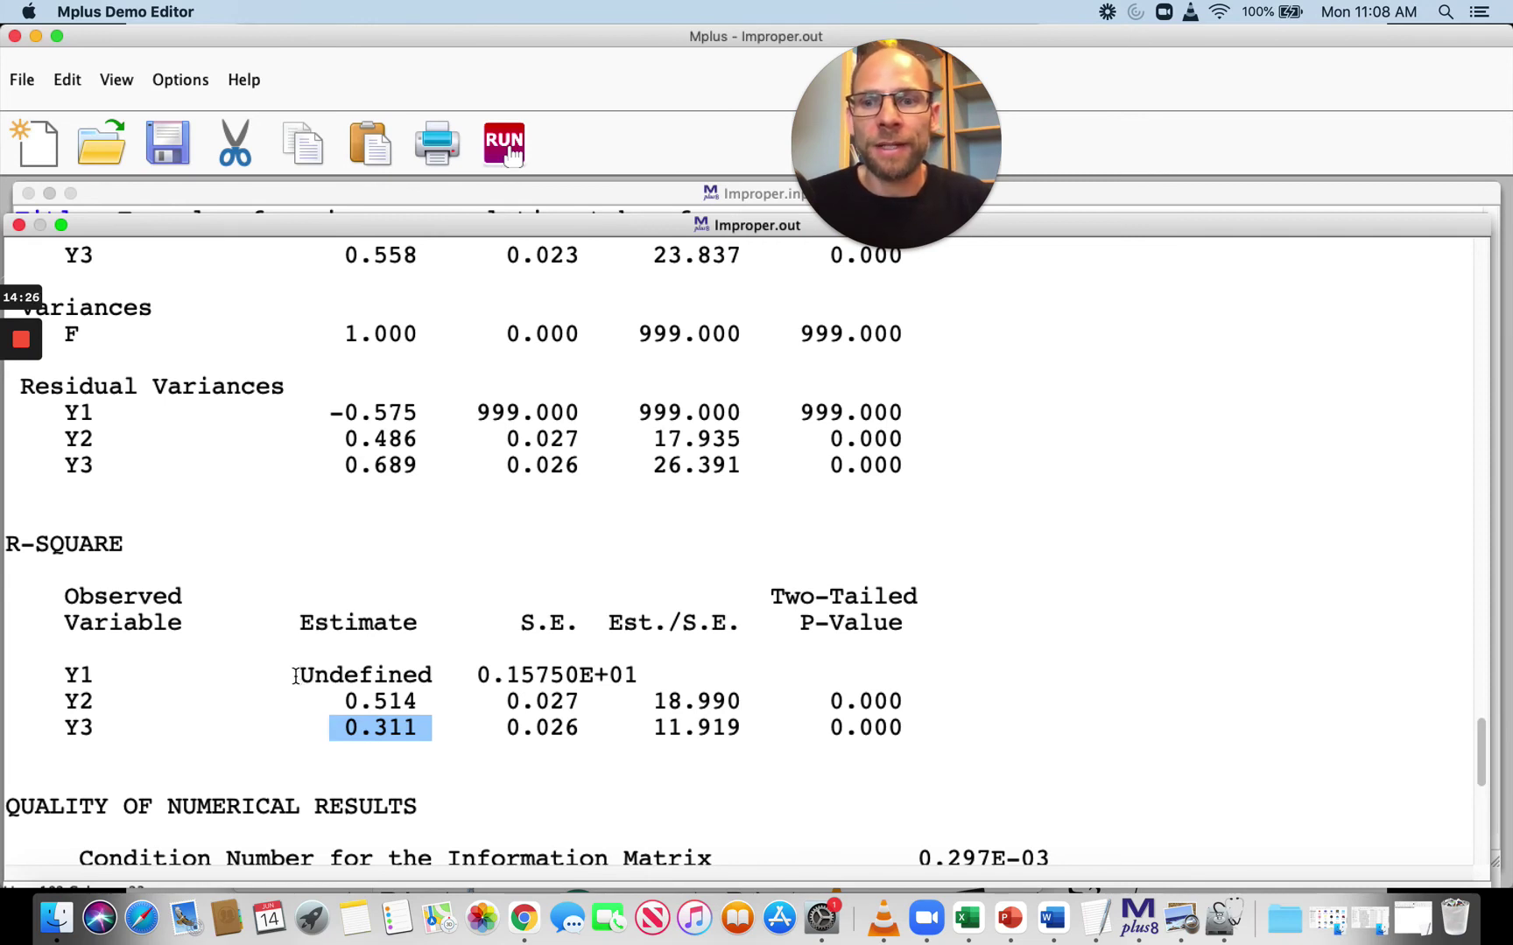
drag(298, 676, 432, 678)
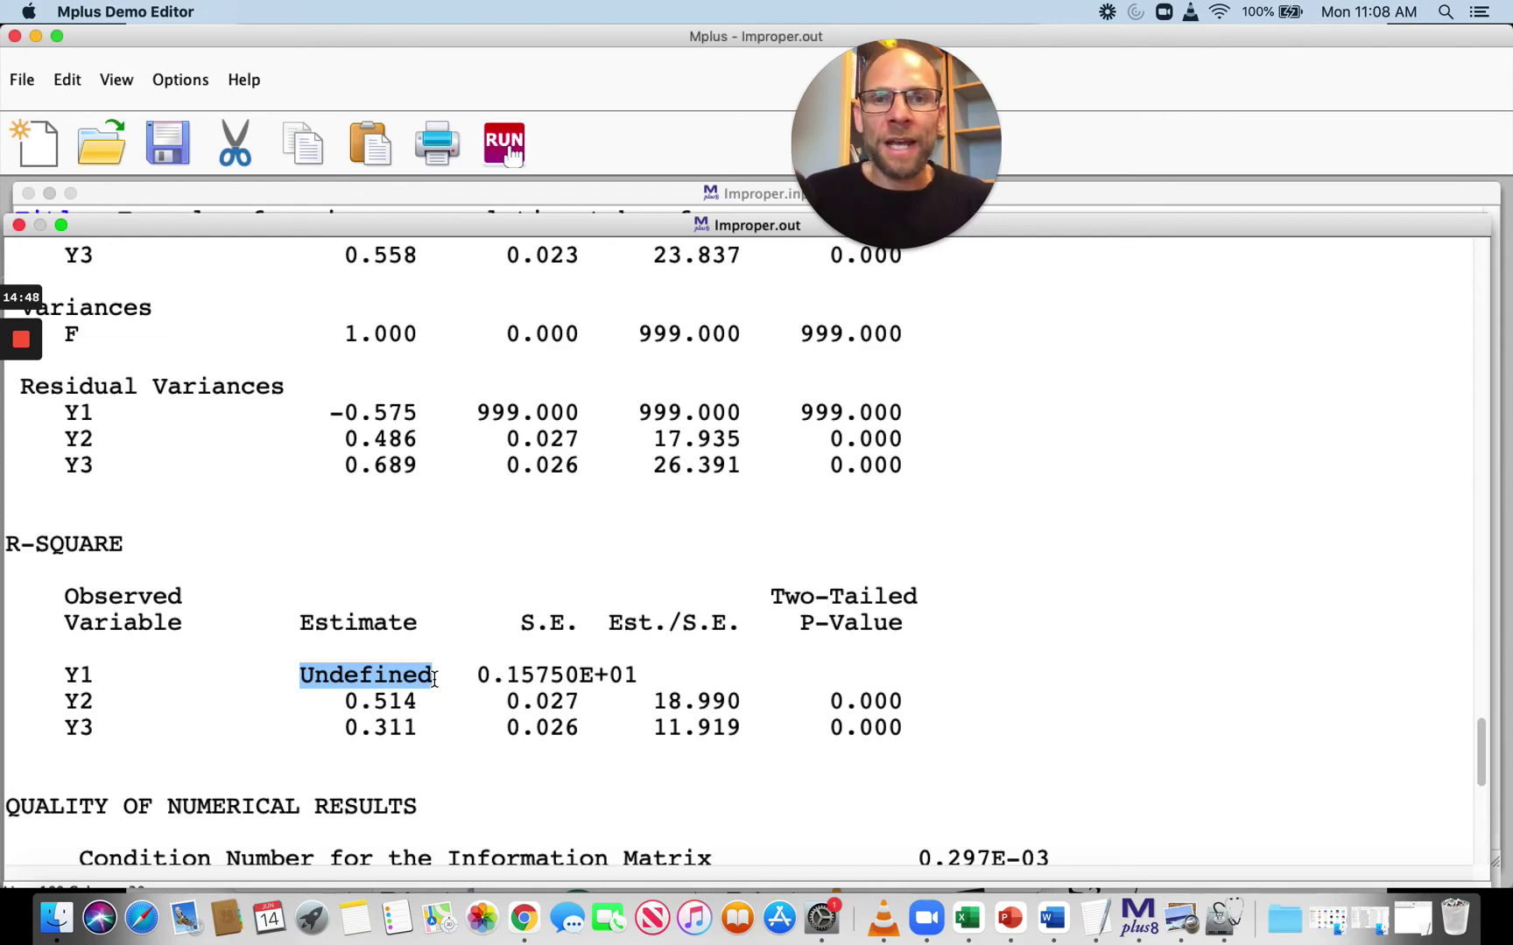
Return to the sample statistics and highlight the block of correlations among Y1, Y2 and Y3.
scroll(521, 428, up, 5)
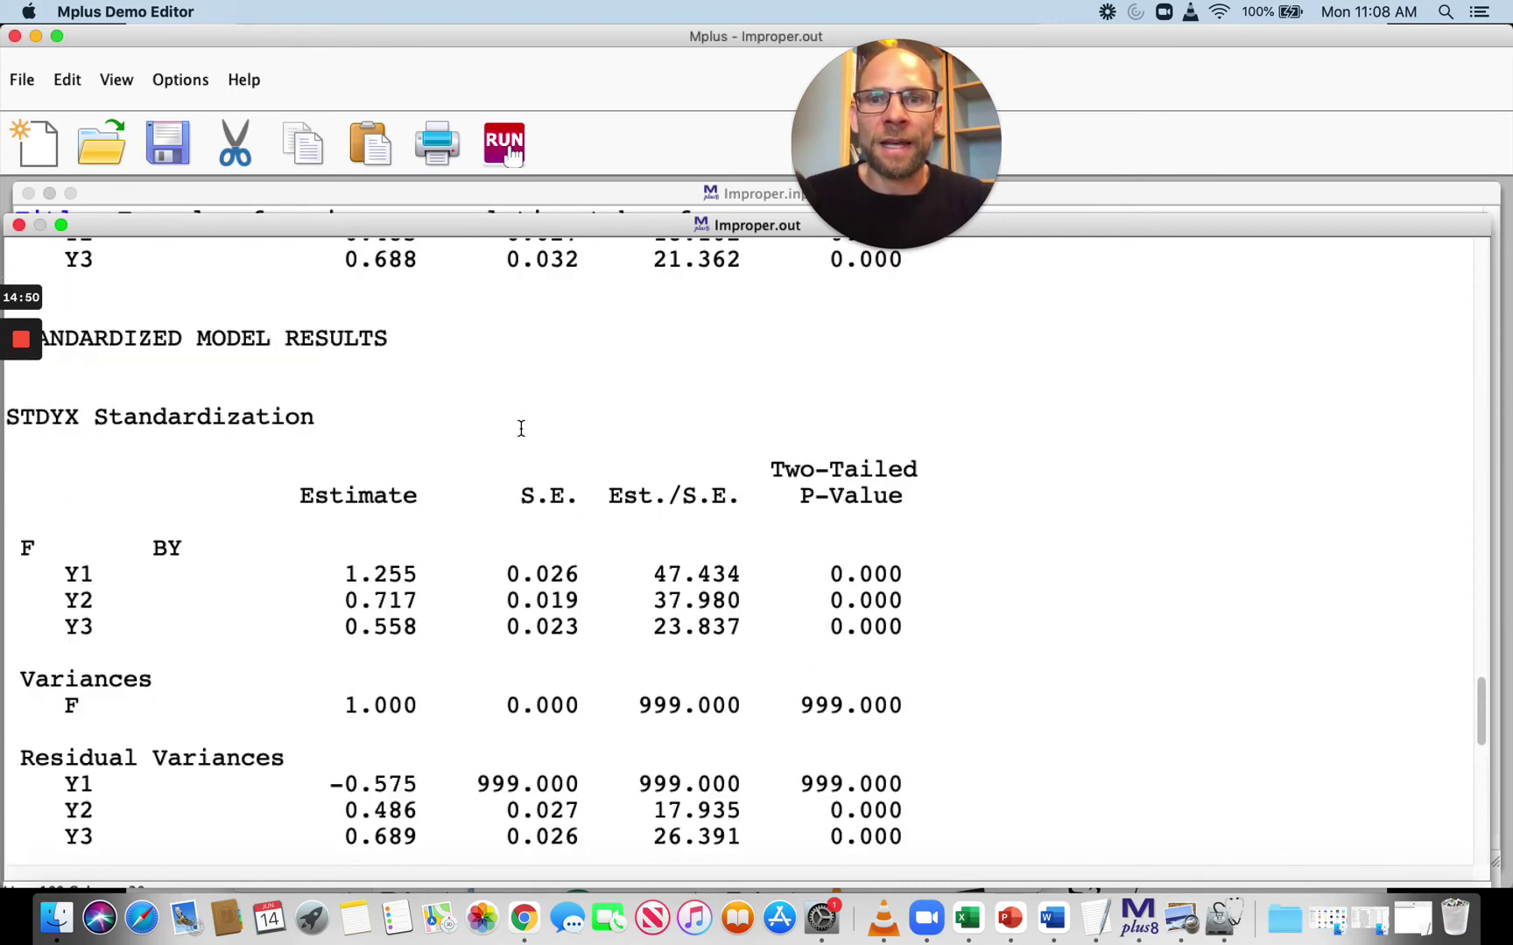
scroll(521, 428, up, 20)
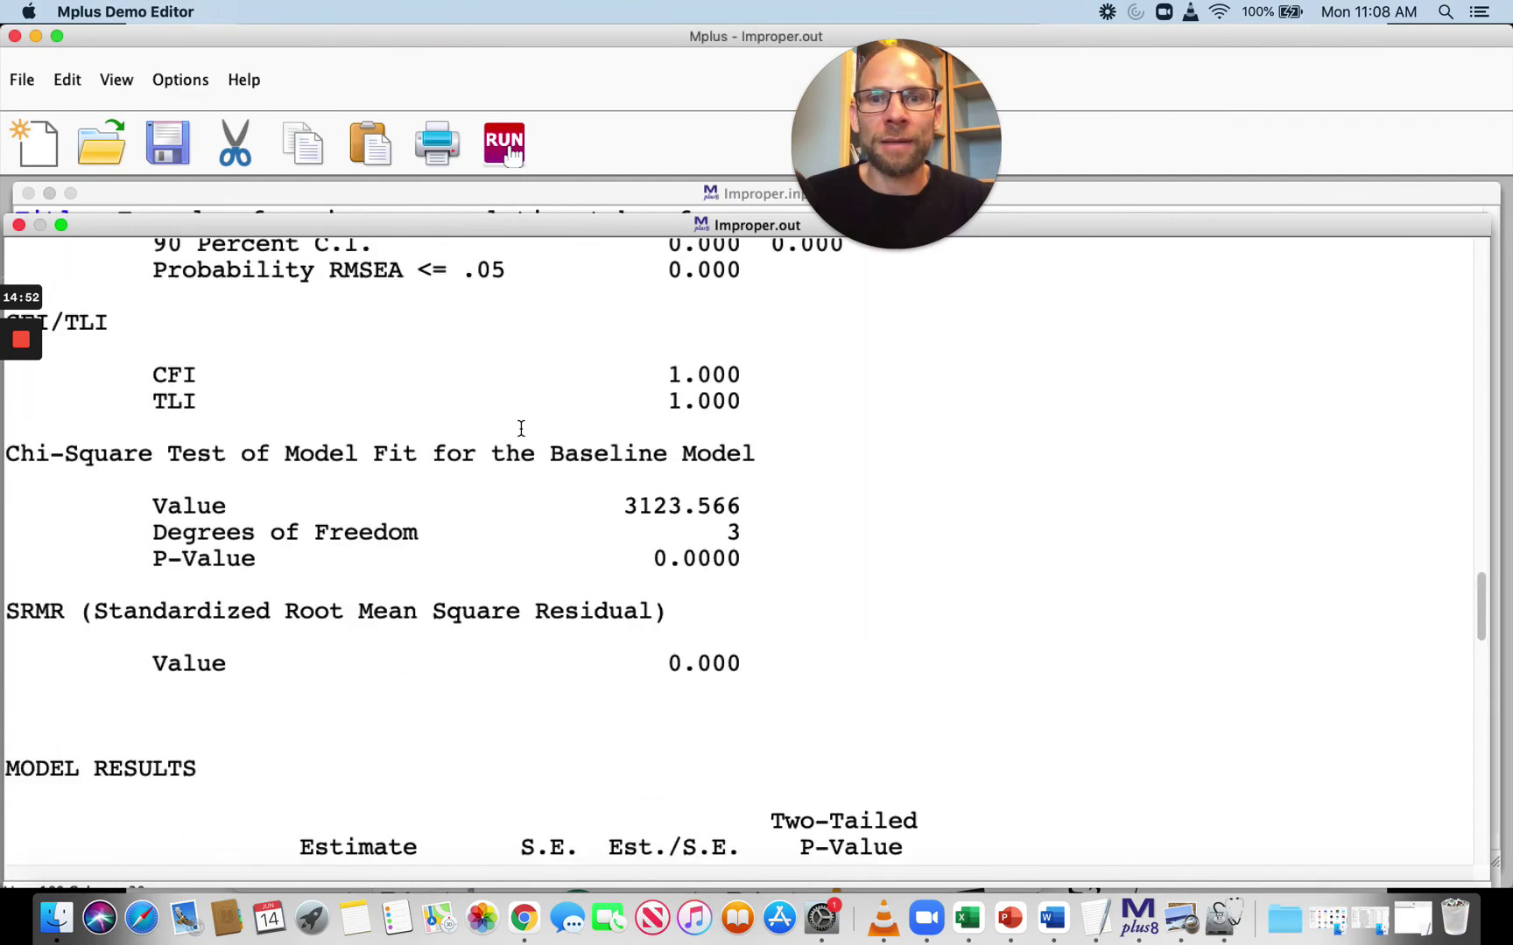
scroll(521, 428, up, 15)
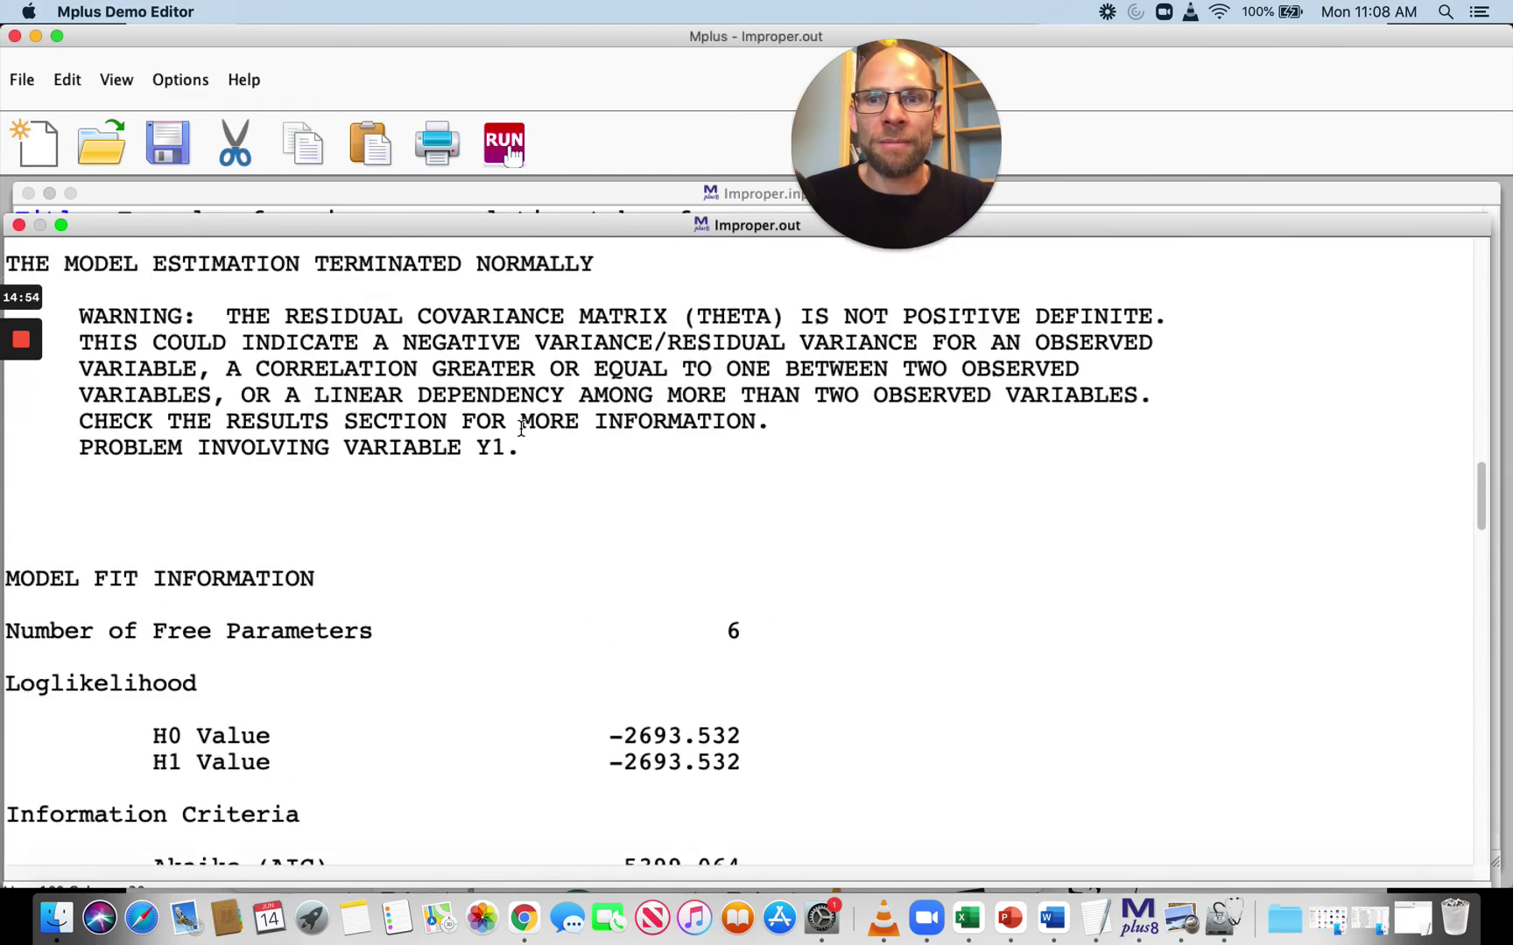
scroll(520, 428, up, 2)
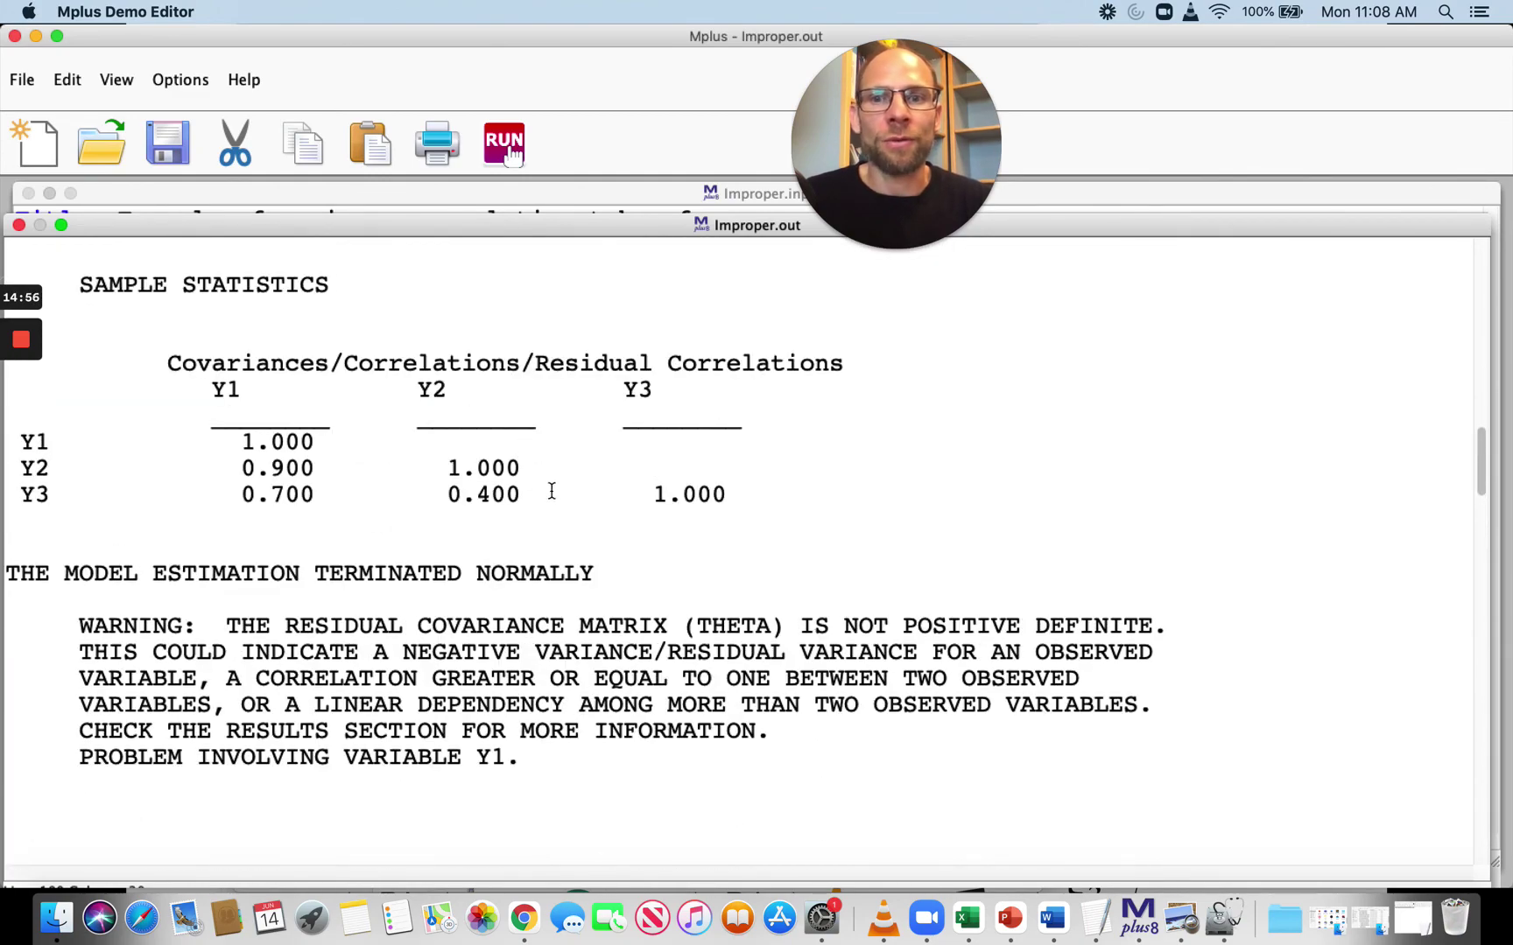
drag(550, 495, 245, 462)
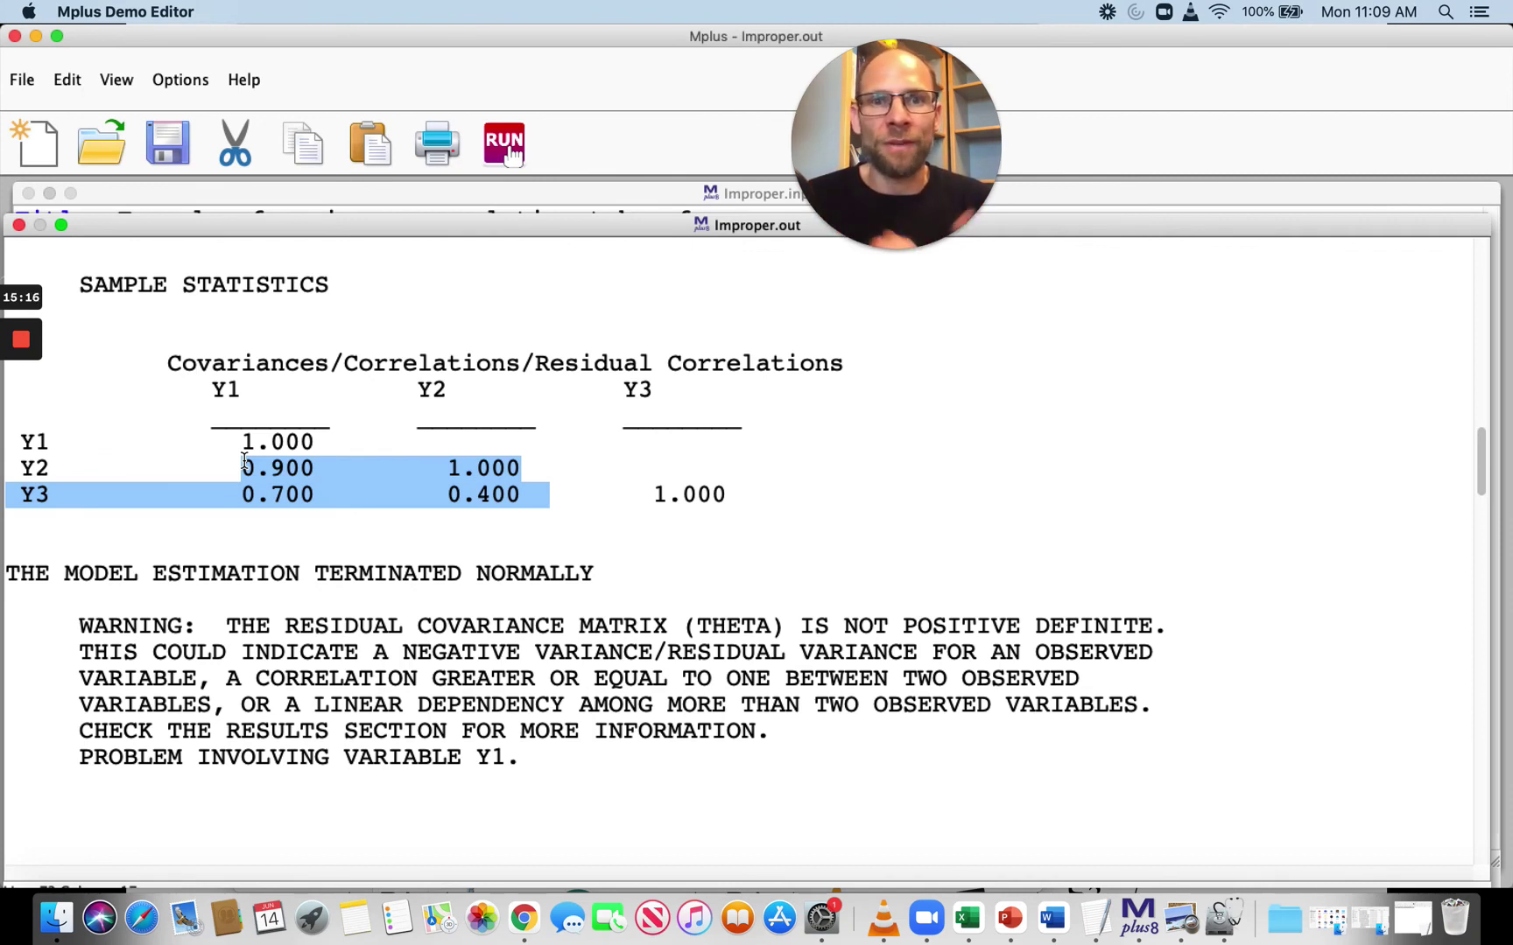
Highlight Y2's correlation with Y1, followed by the Y3 row's correlations with Y1 and Y2.
drag(329, 469, 19, 475)
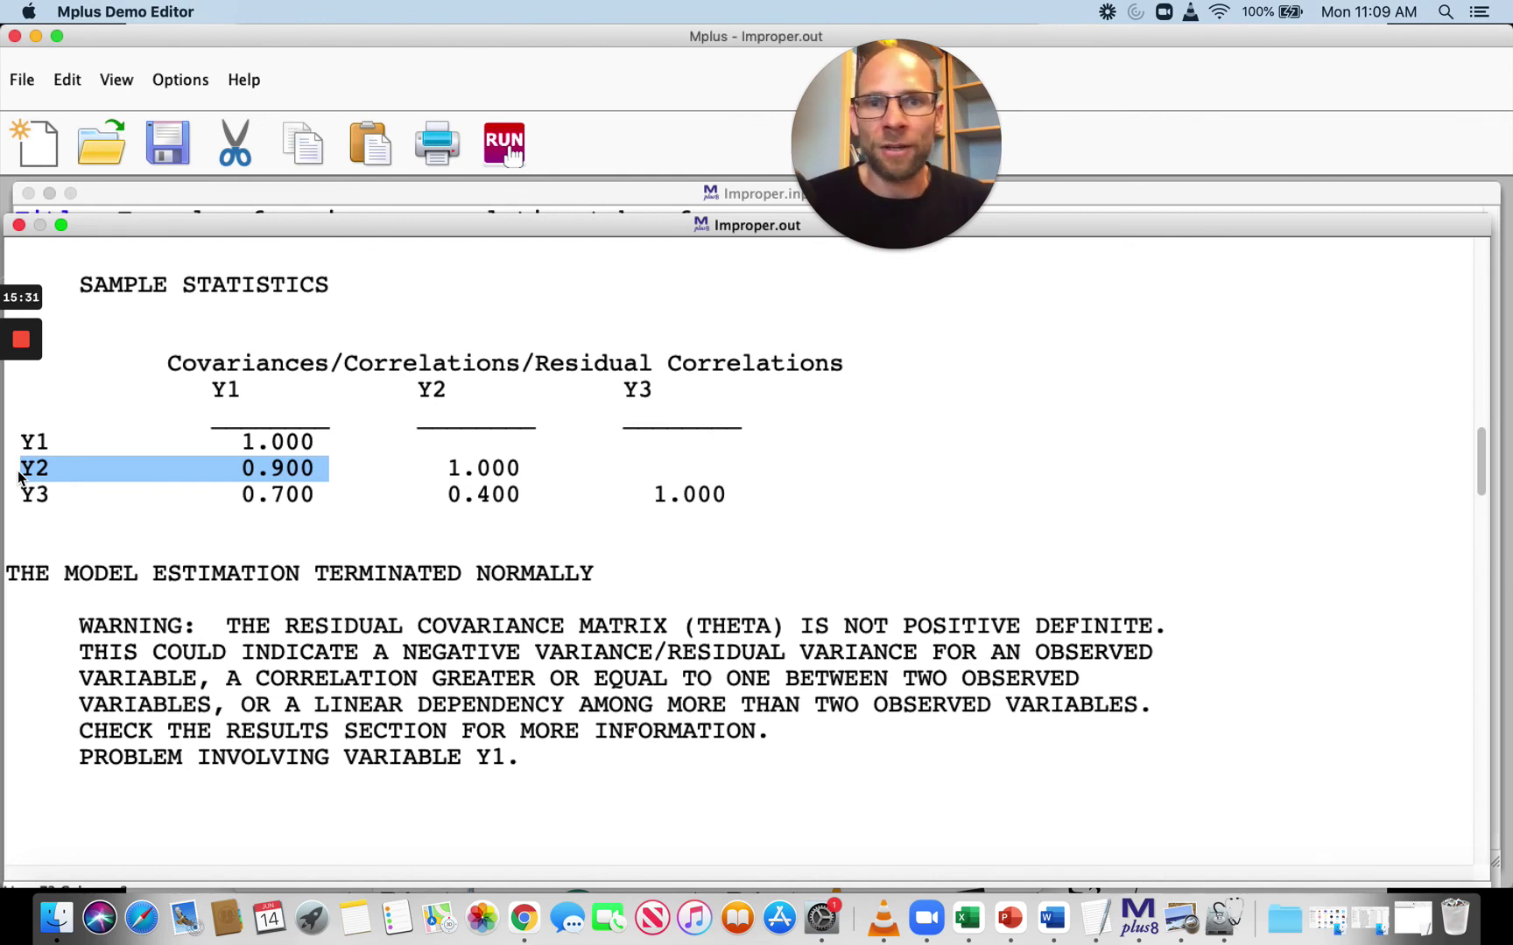
drag(550, 494, 19, 495)
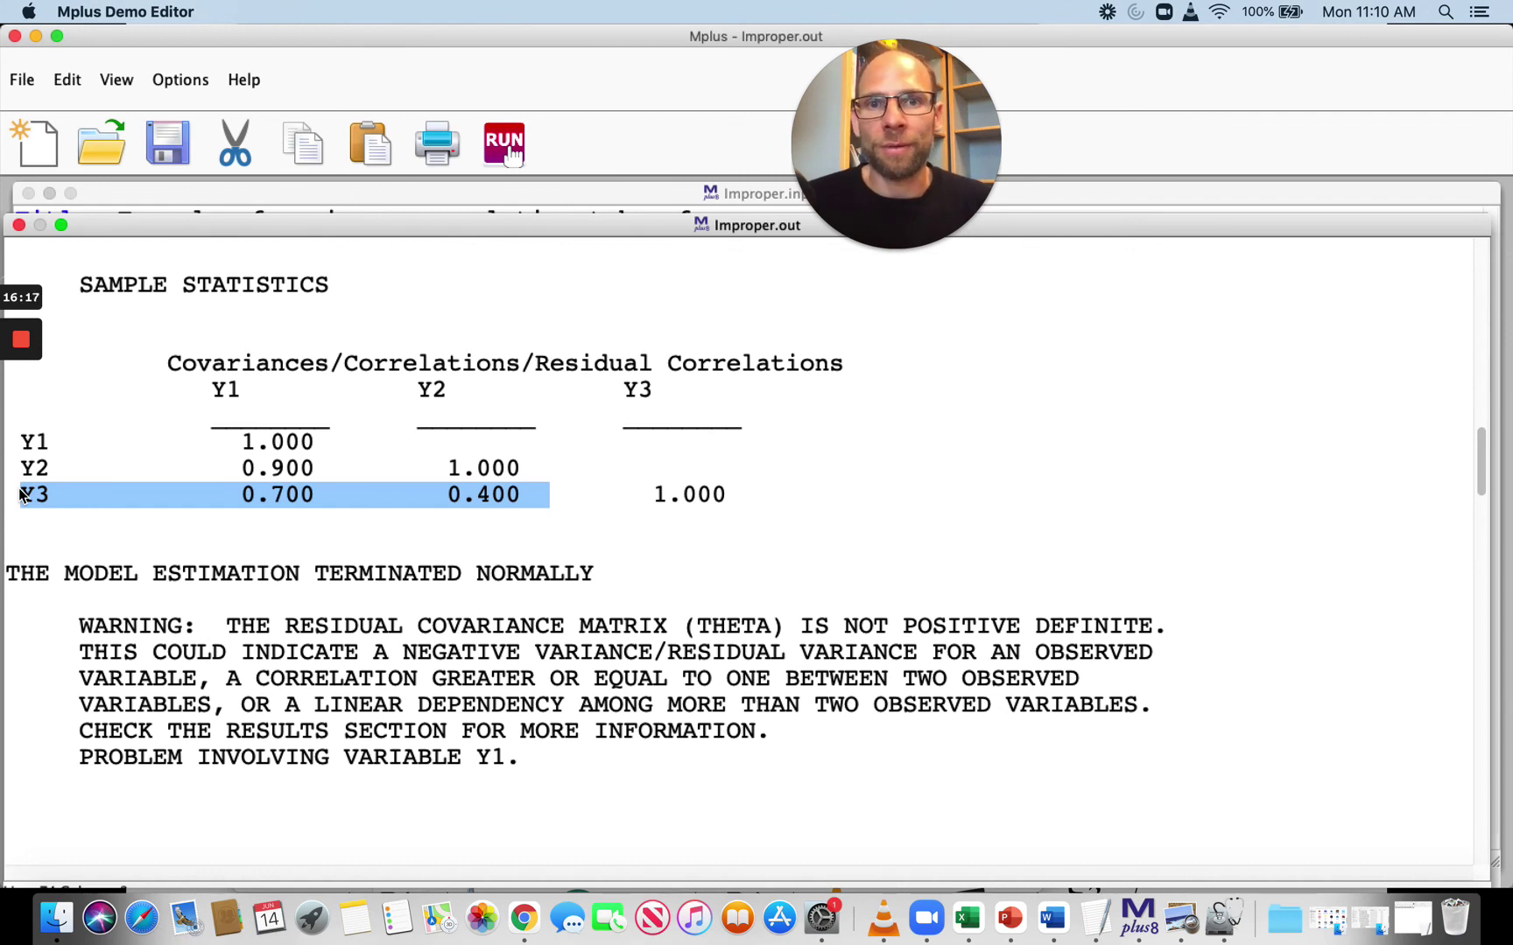
mouse_move(19, 492)
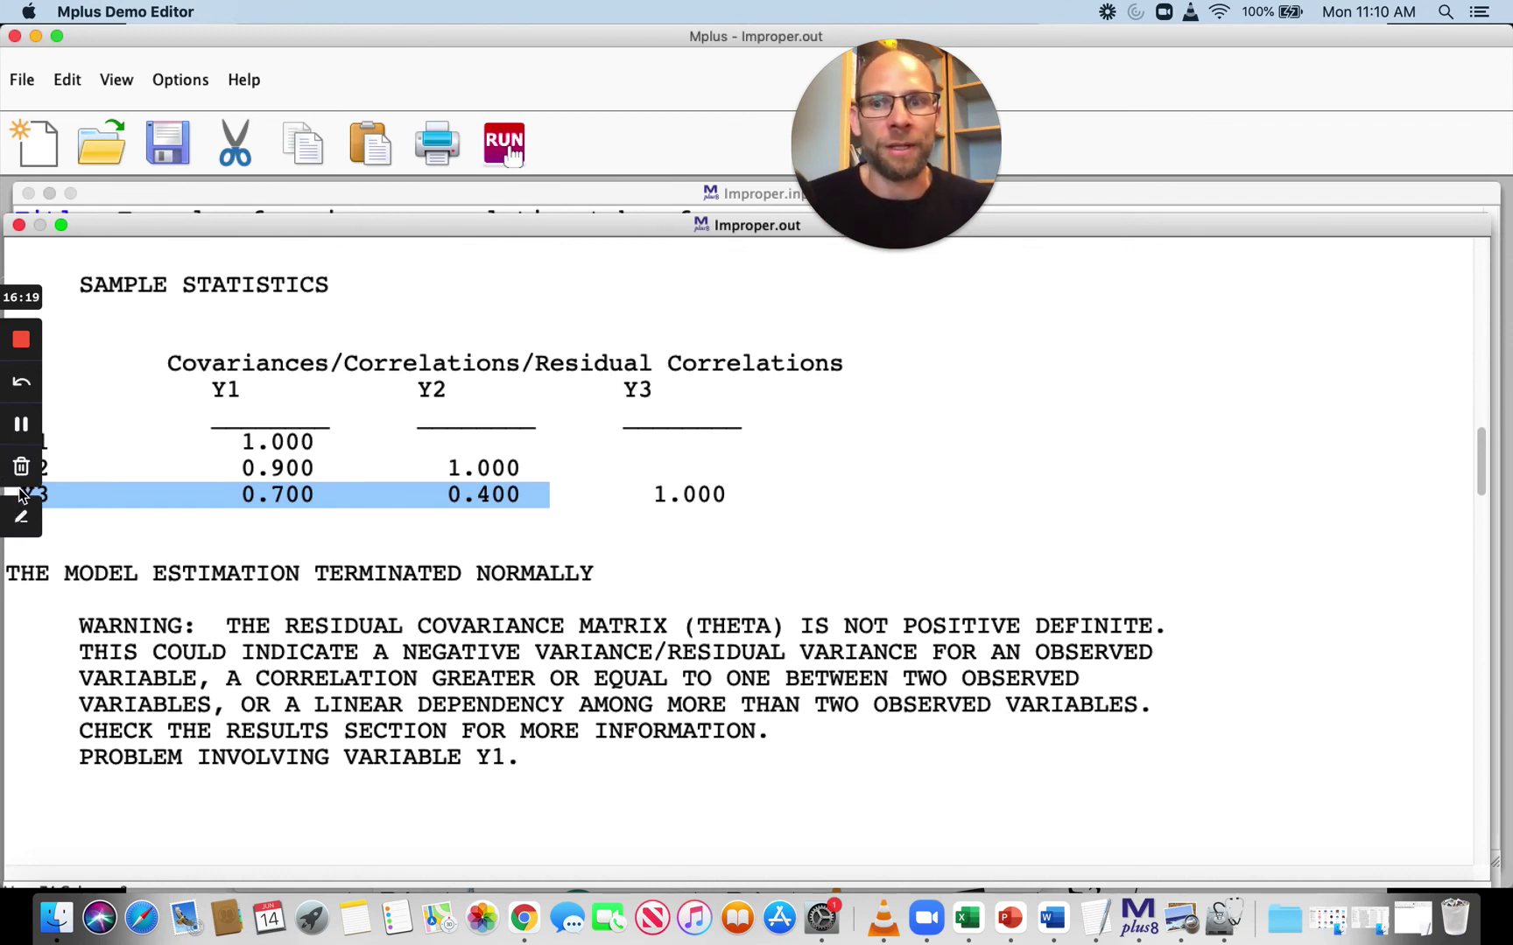